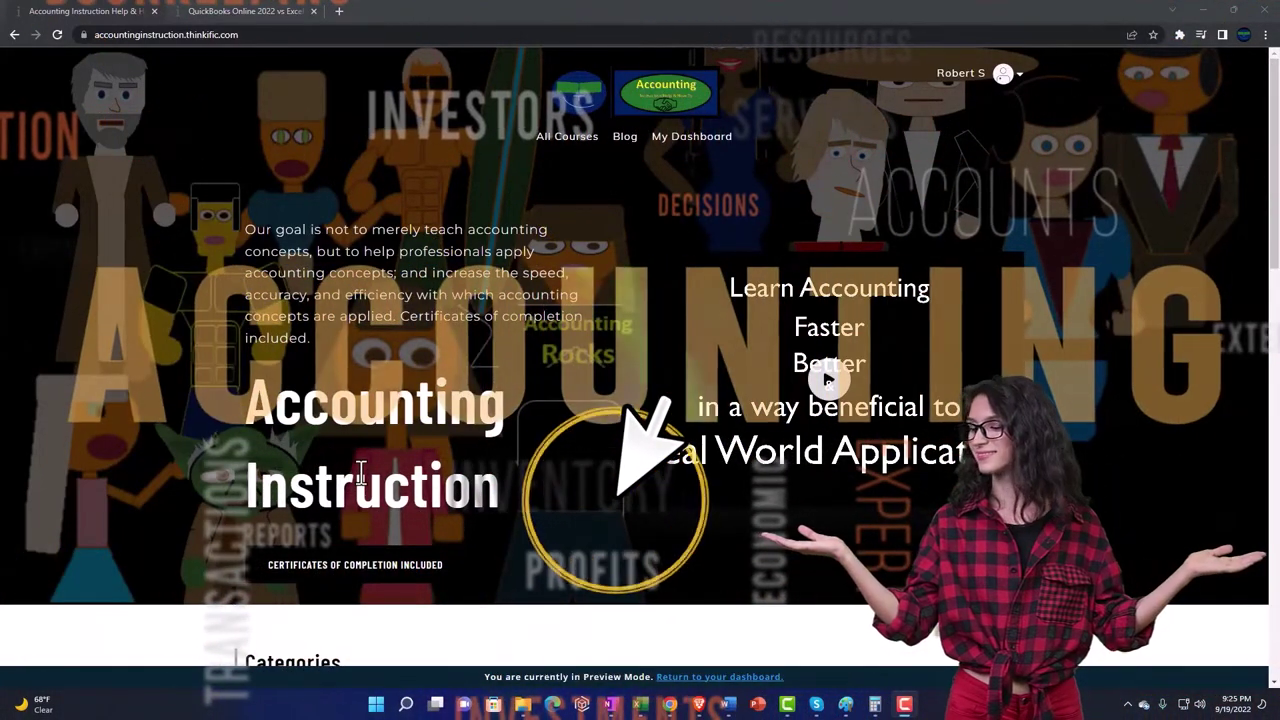
Browse the course categories on the Accounting Instruction site and the OneNote - Getting Started 2022 section of the QuickBooks Online course.
scroll(176, 546, "down", 7)
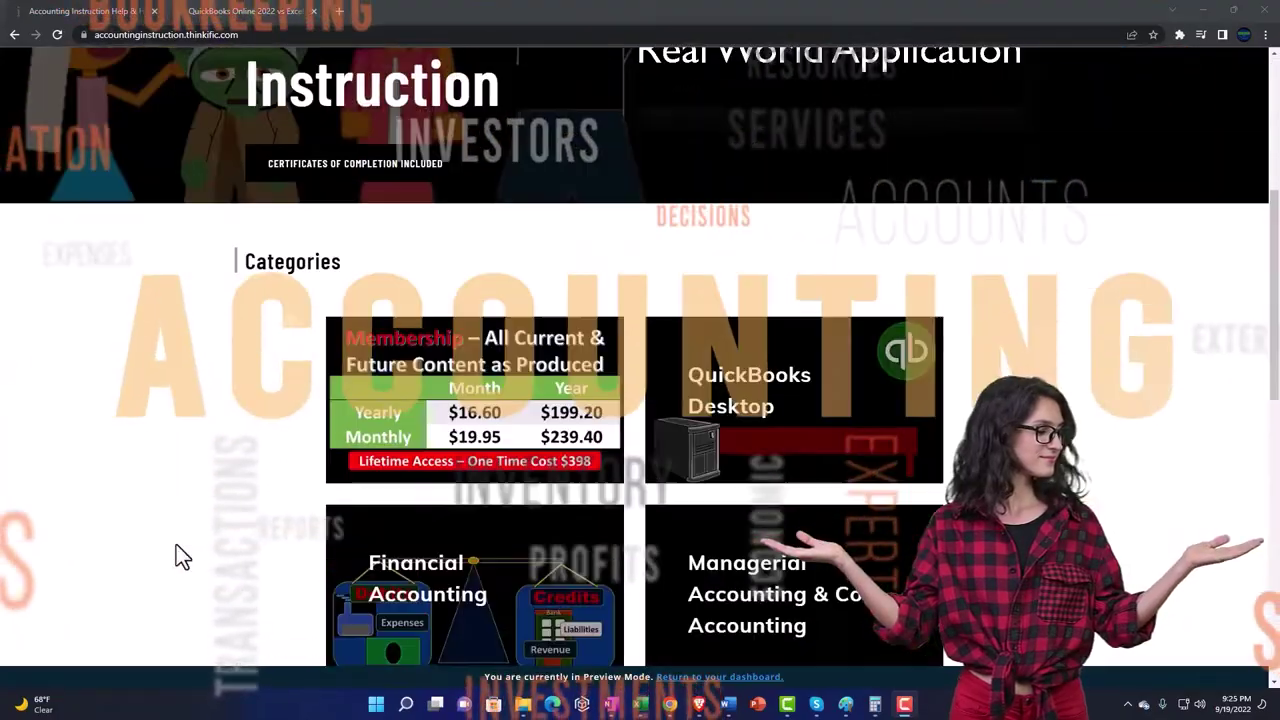
scroll(176, 548, "down", 5)
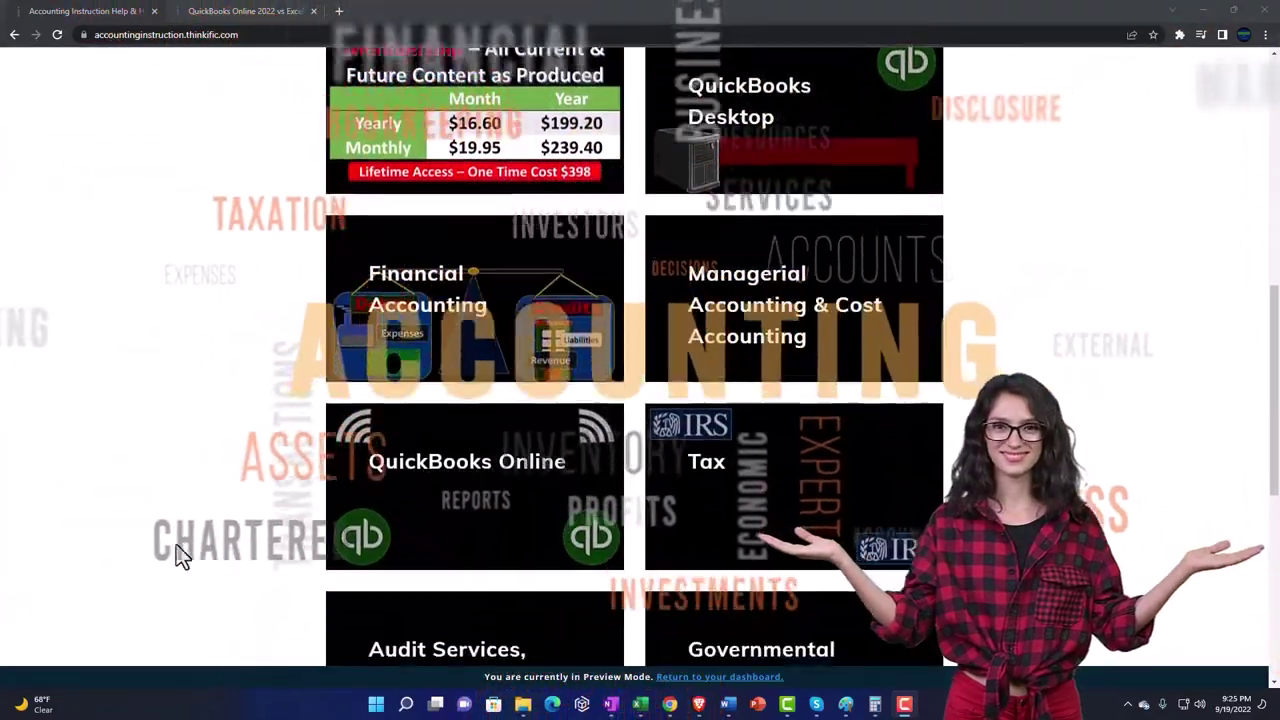
scroll(180, 556, "down", 2)
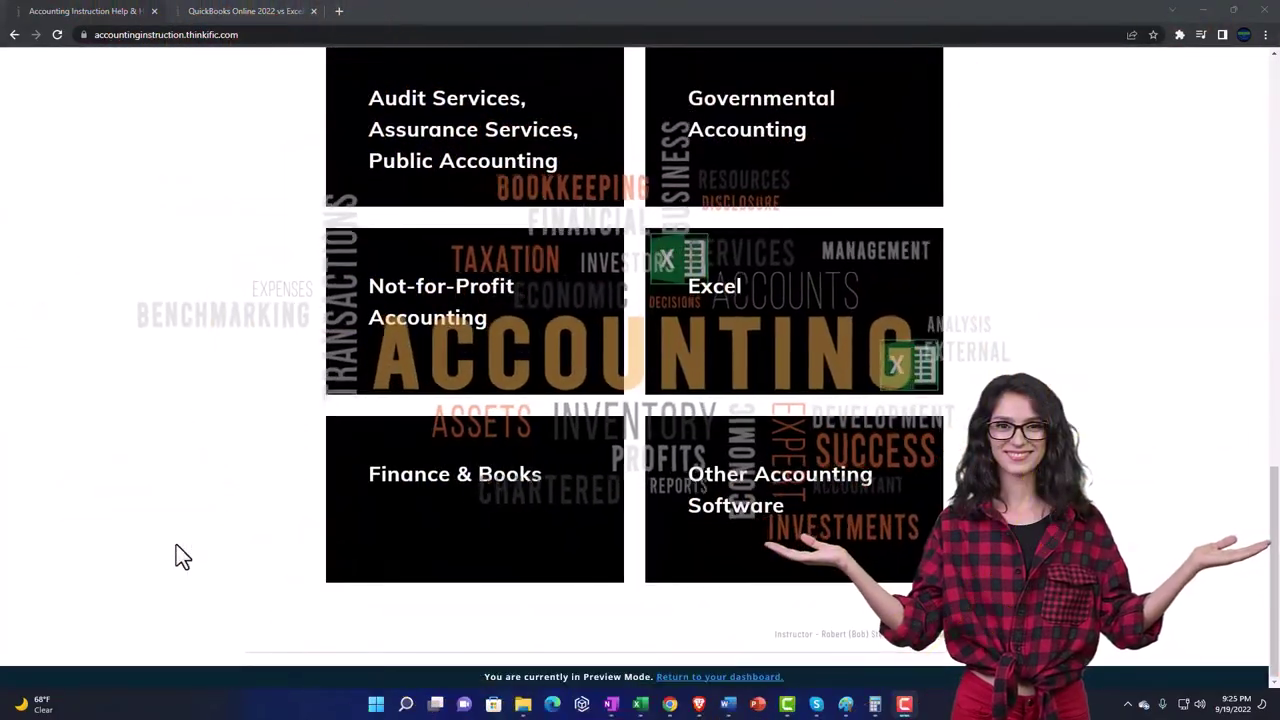
left_click(228, 10)
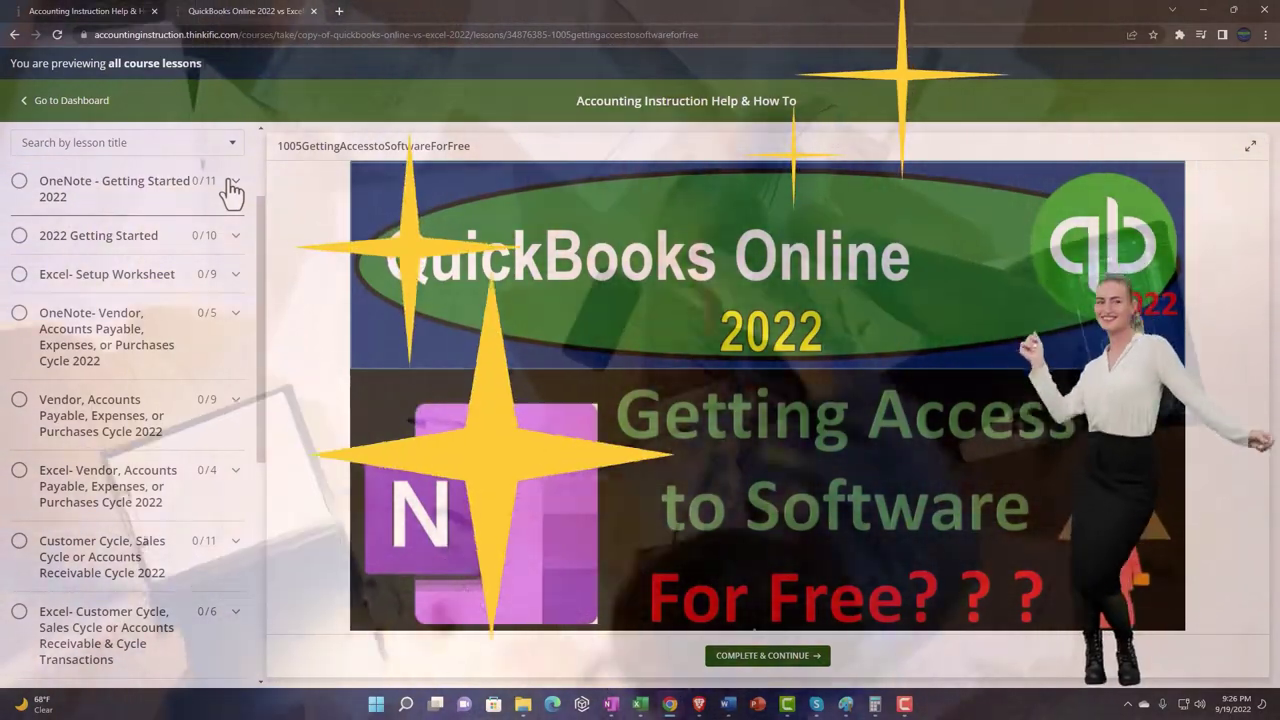
left_click(231, 190)
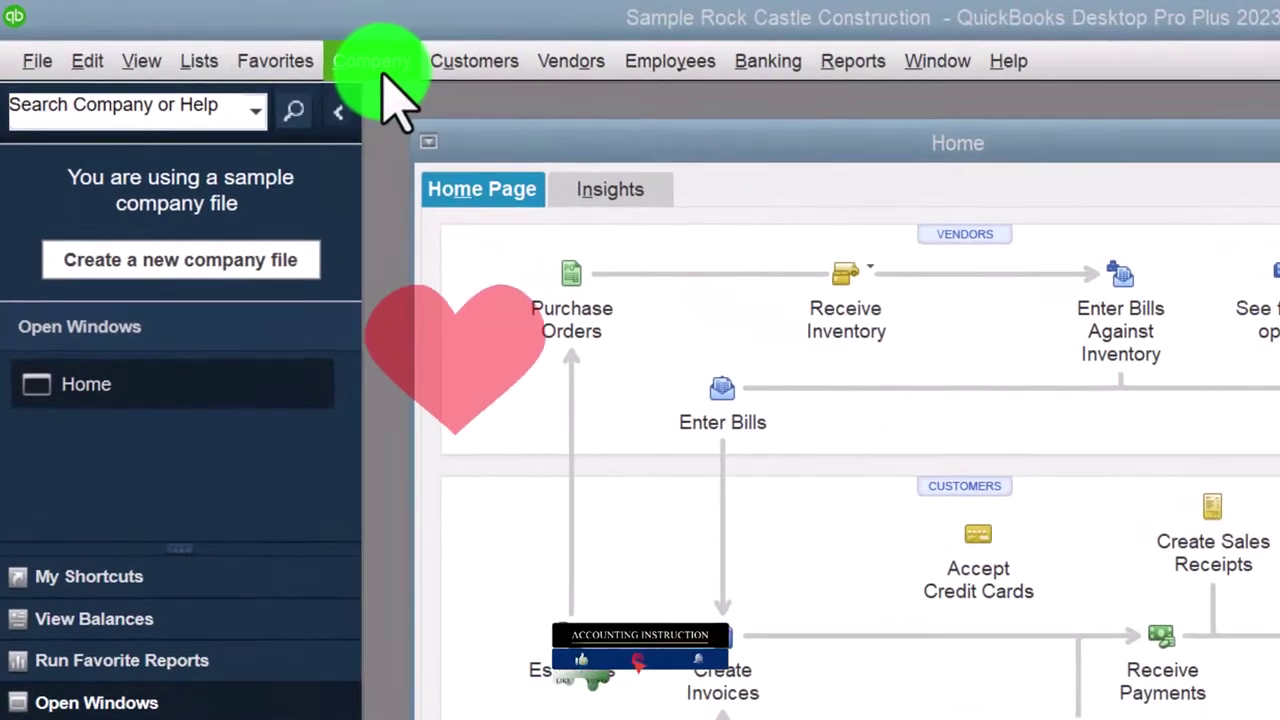
Switch to QuickBooks Desktop, bring up the company's Home page, and maximize it within the program window.
left_click(239, 39)
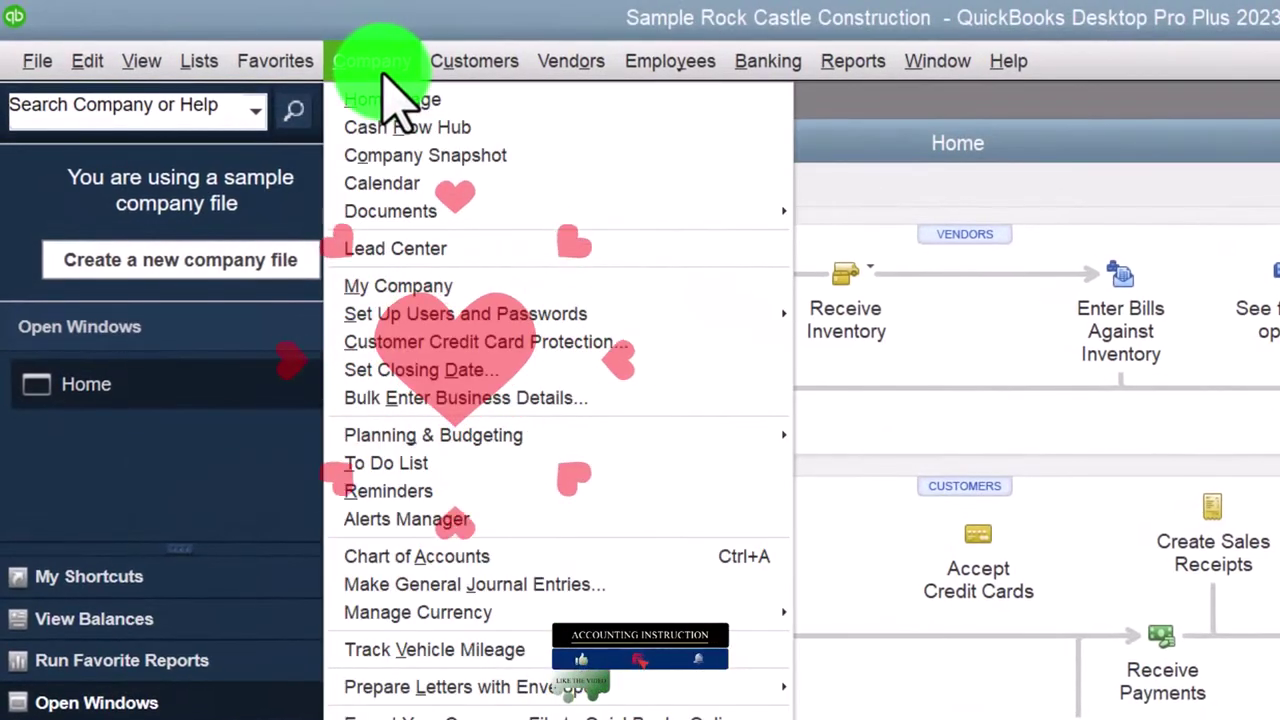
left_click(385, 99)
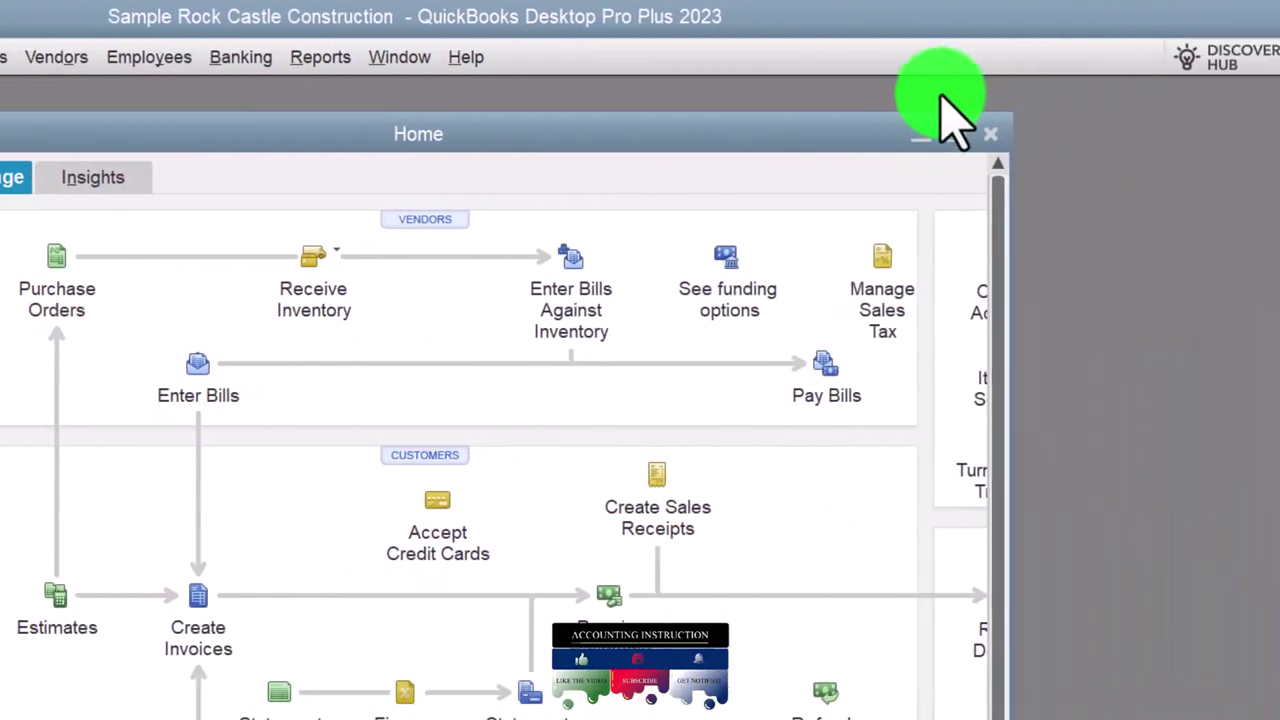
left_click(852, 132)
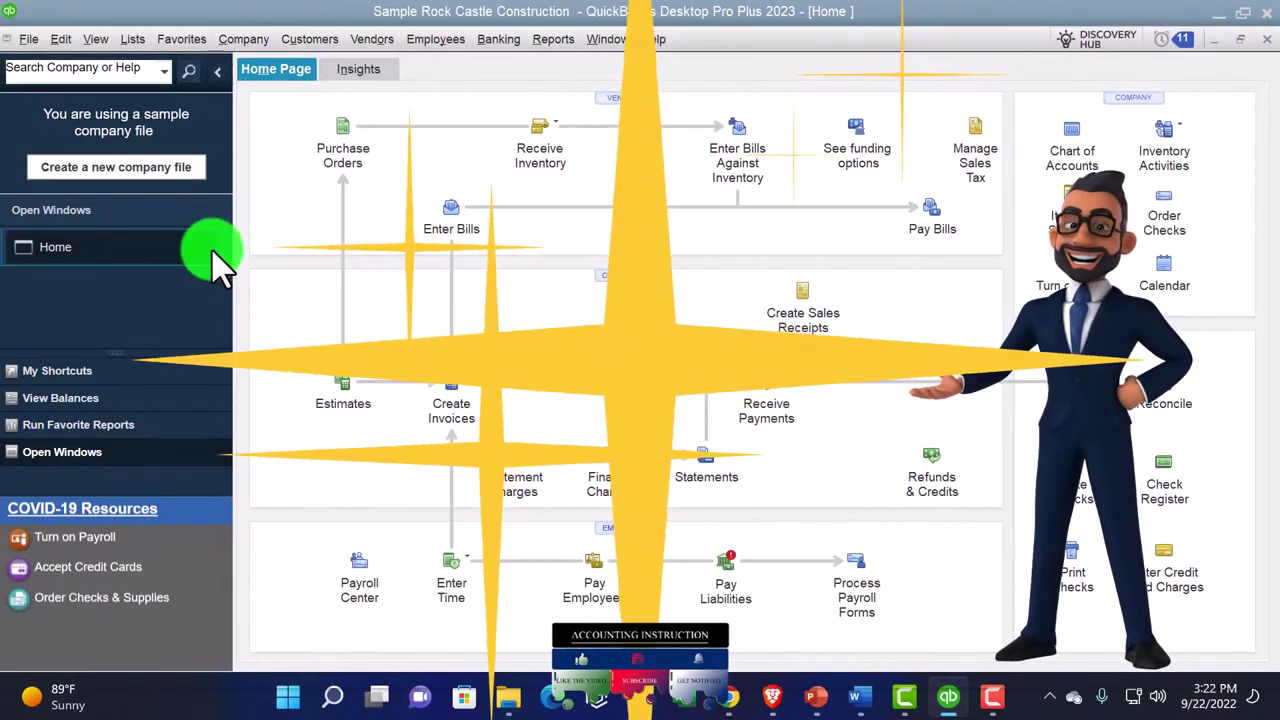
left_click(108, 45)
left_click(106, 45)
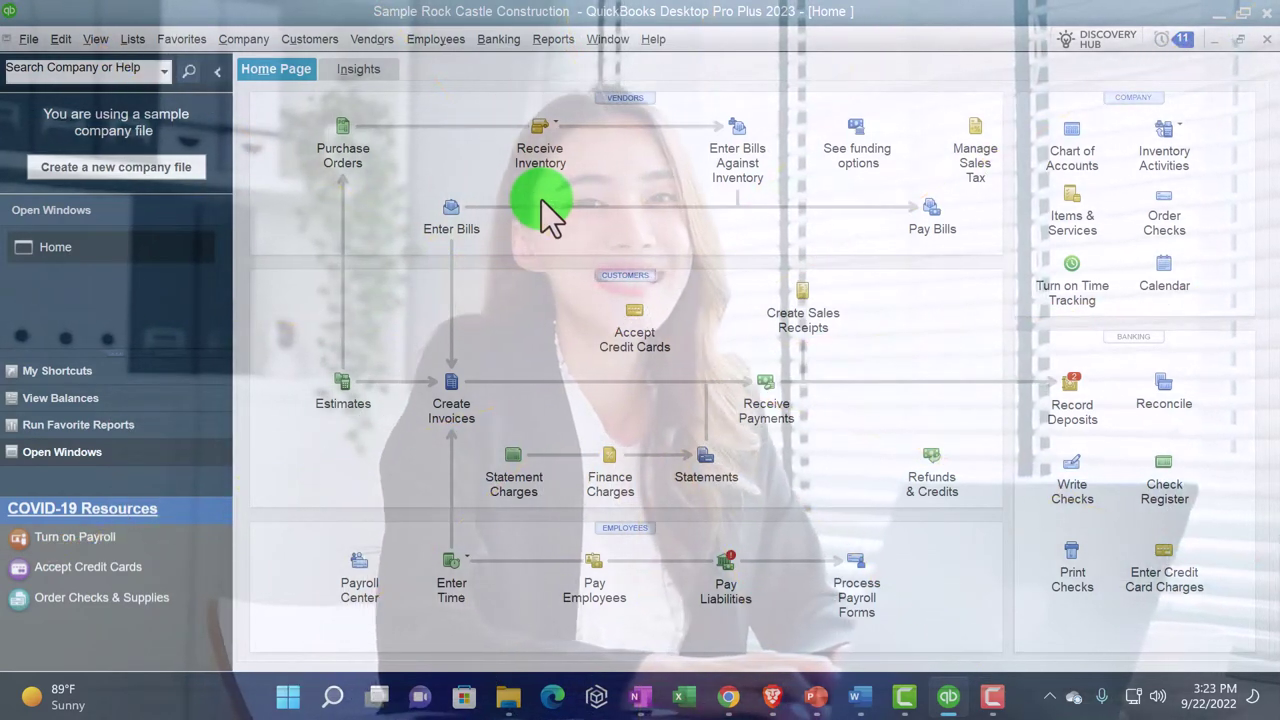
Open the Profit & Loss Standard report from the Company & Financial reports.
left_click(551, 40)
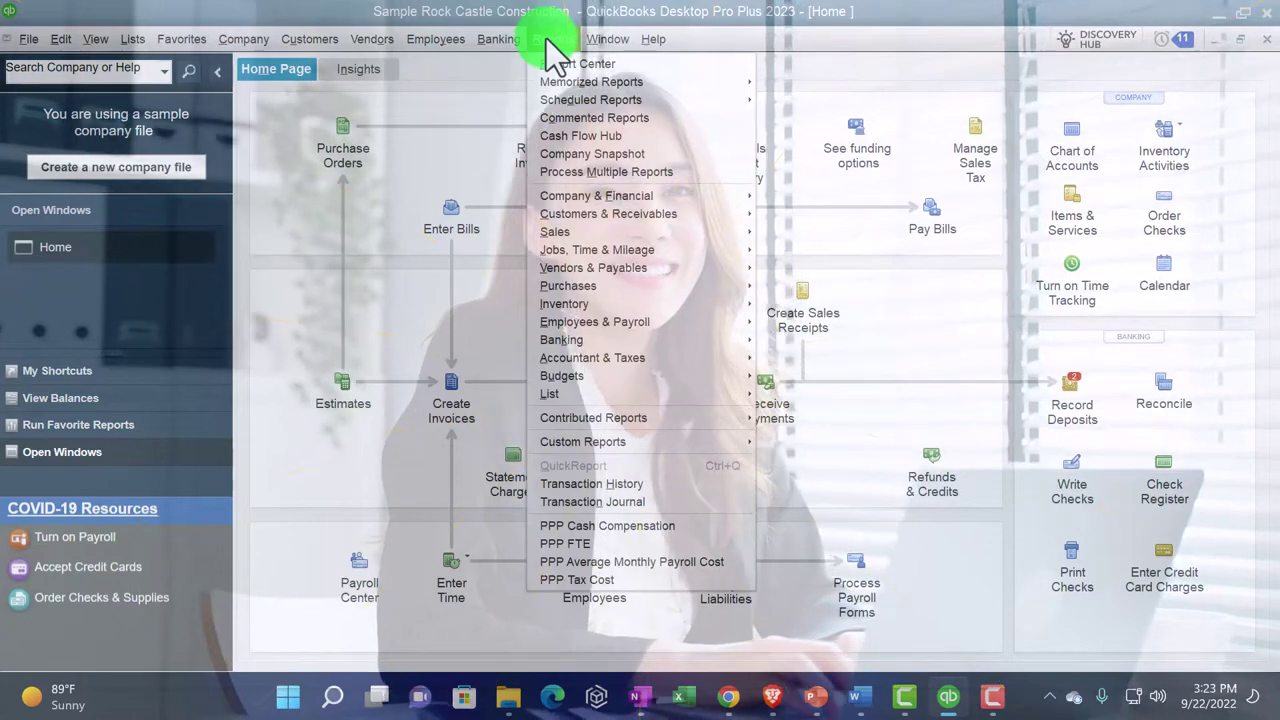
mouse_move(575, 197)
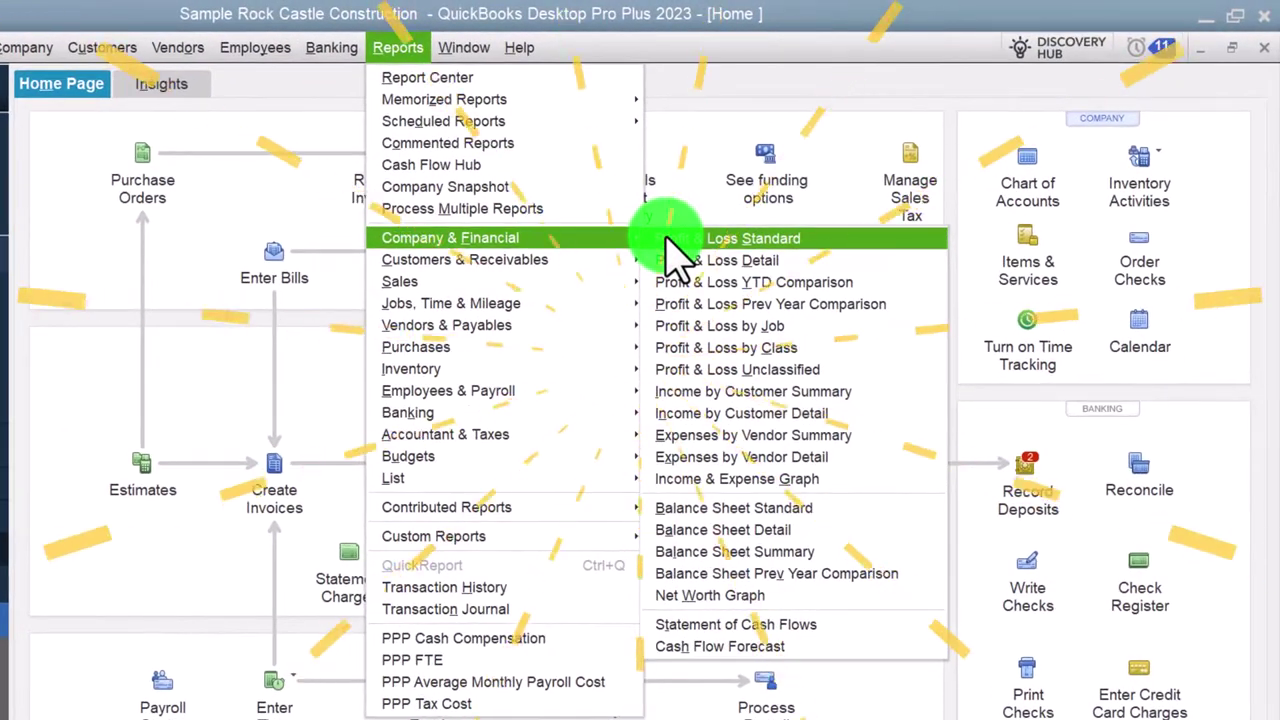
left_click(668, 240)
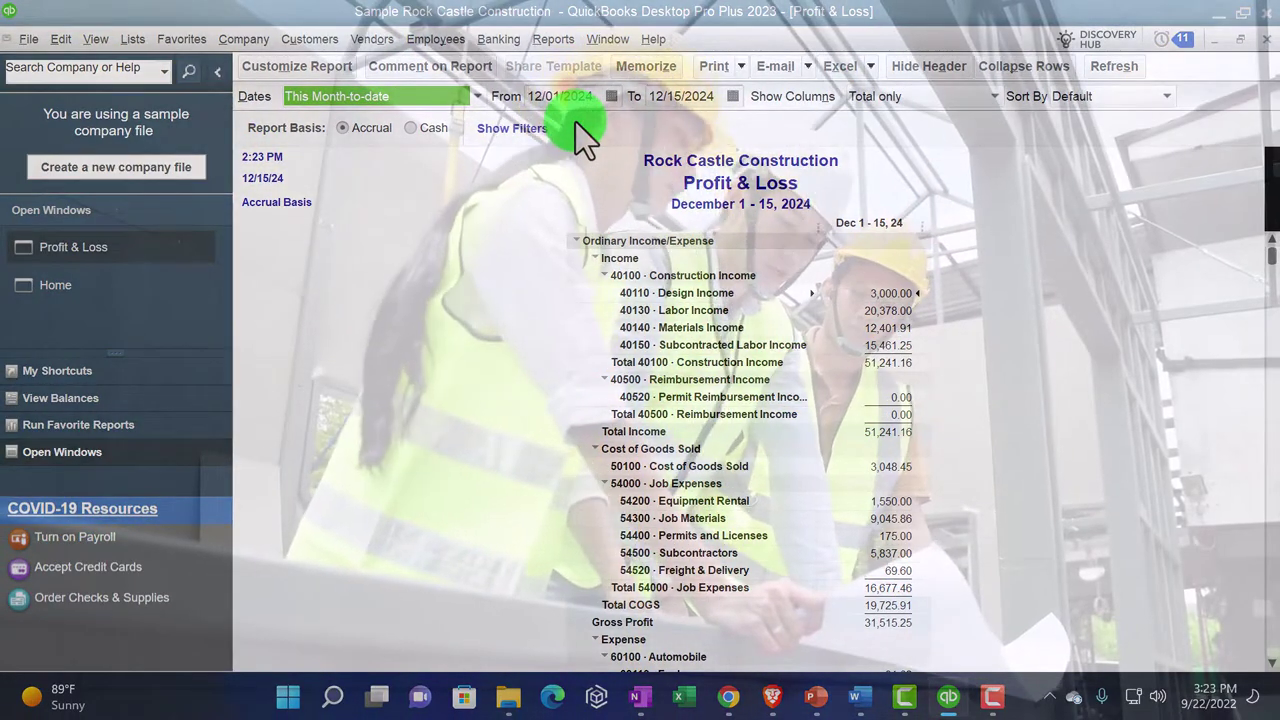
Set the Profit & Loss report's date range from 01/01/2024 to 12/31/2024.
key("Tab")
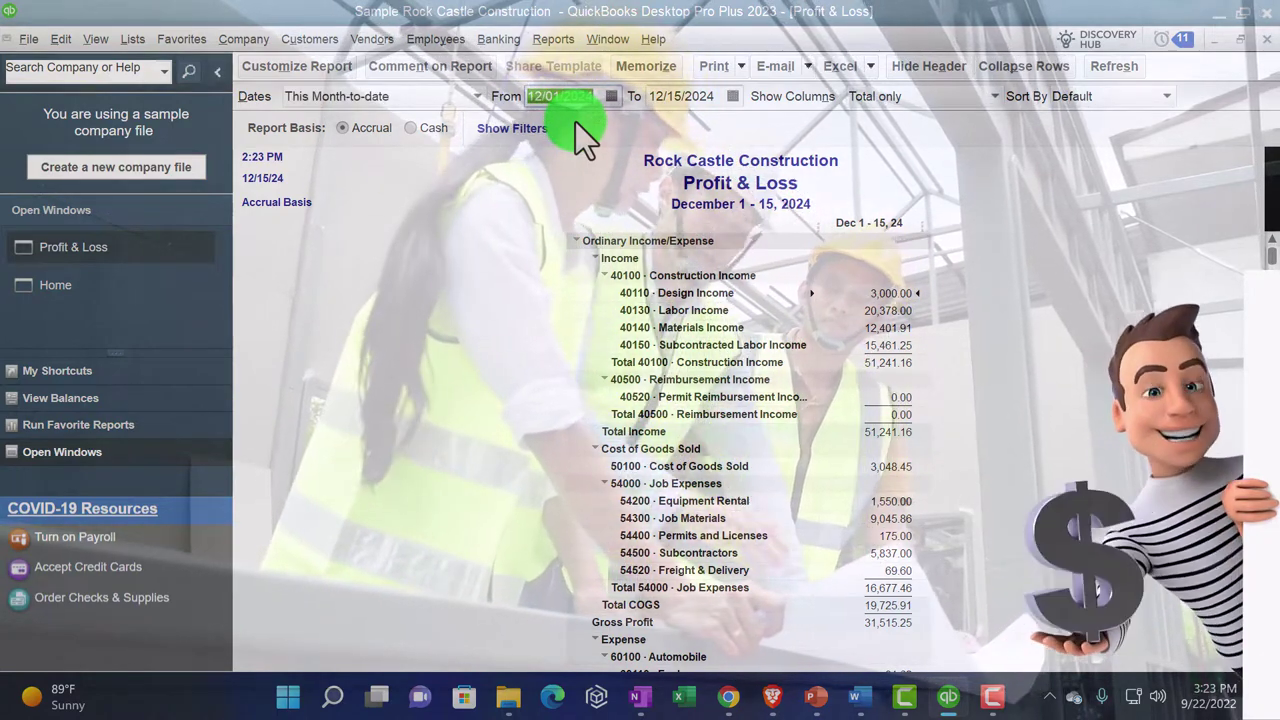
type("01/01/2024")
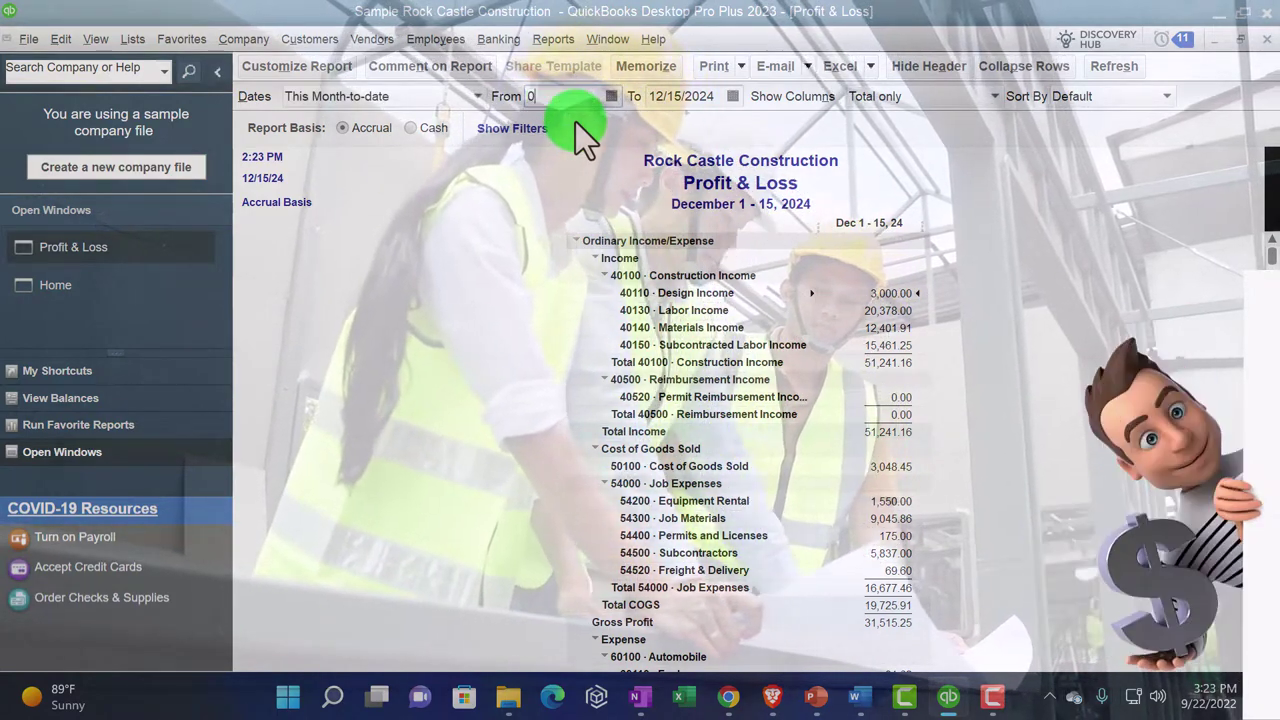
key("Tab")
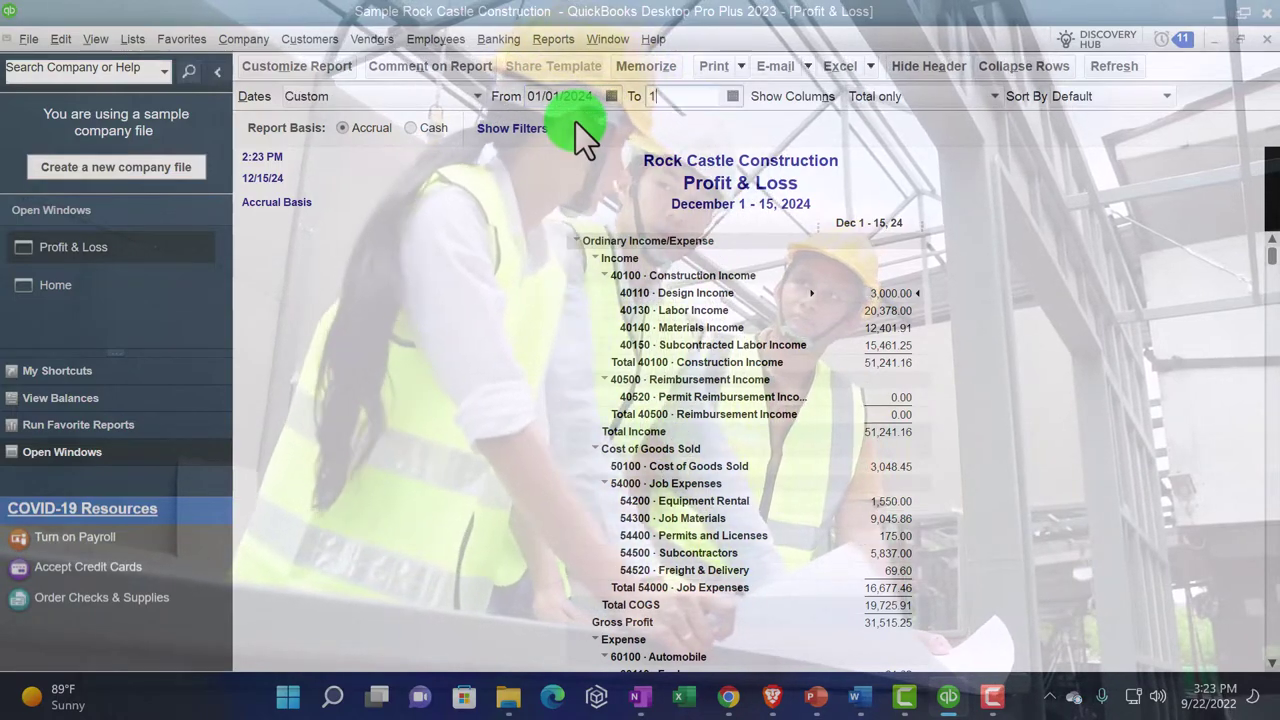
type("123124")
key("Tab")
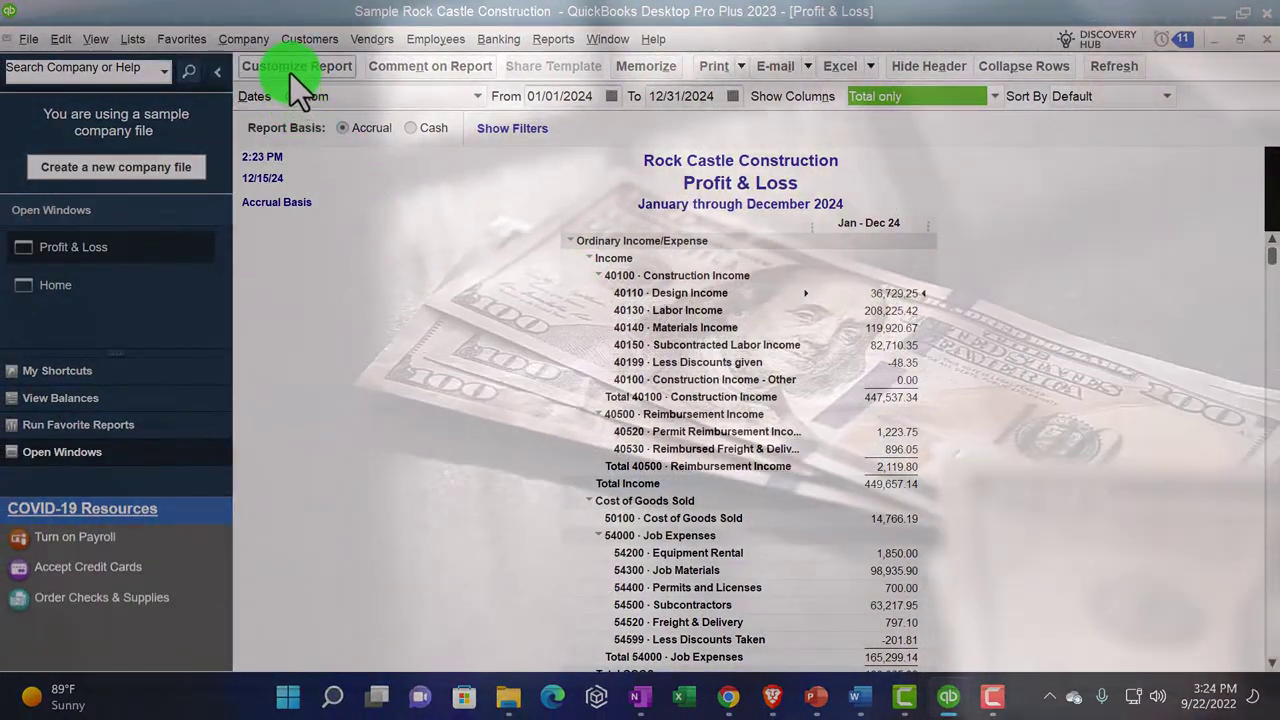
Customize the Profit & Loss report's column label font to size 11 and apply the change to all related fonts.
left_click(290, 72)
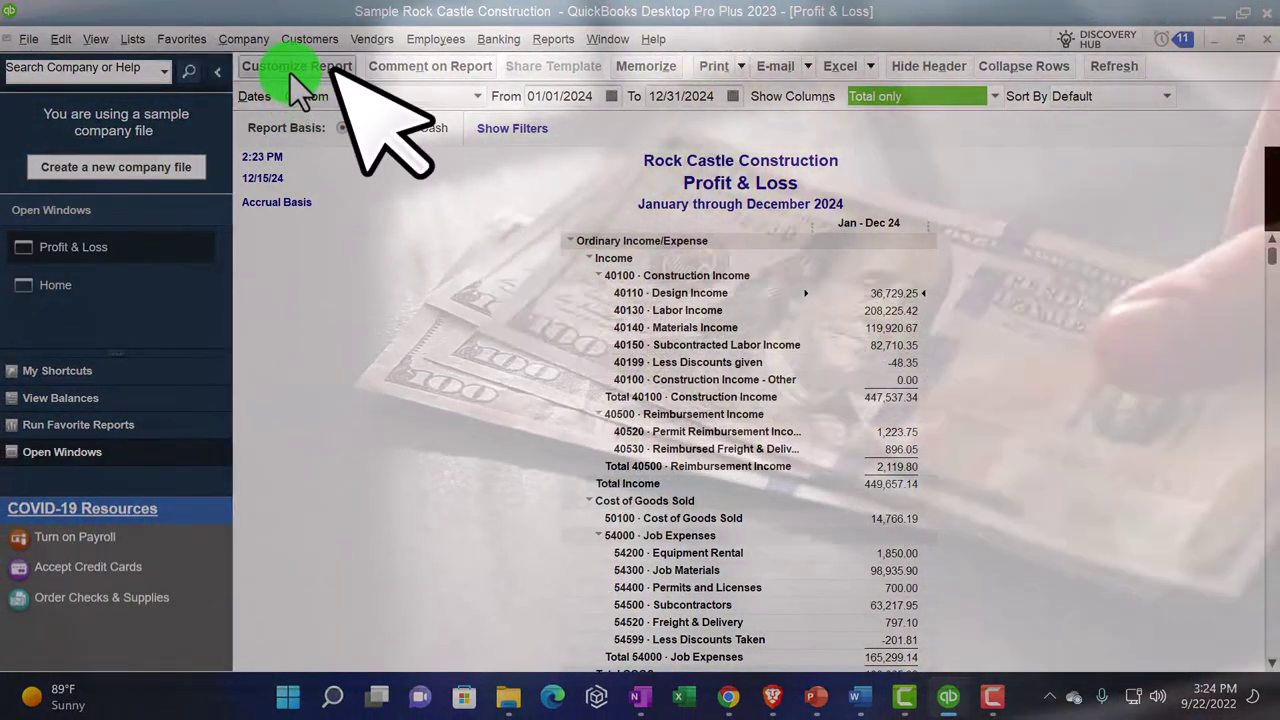
left_click(674, 114)
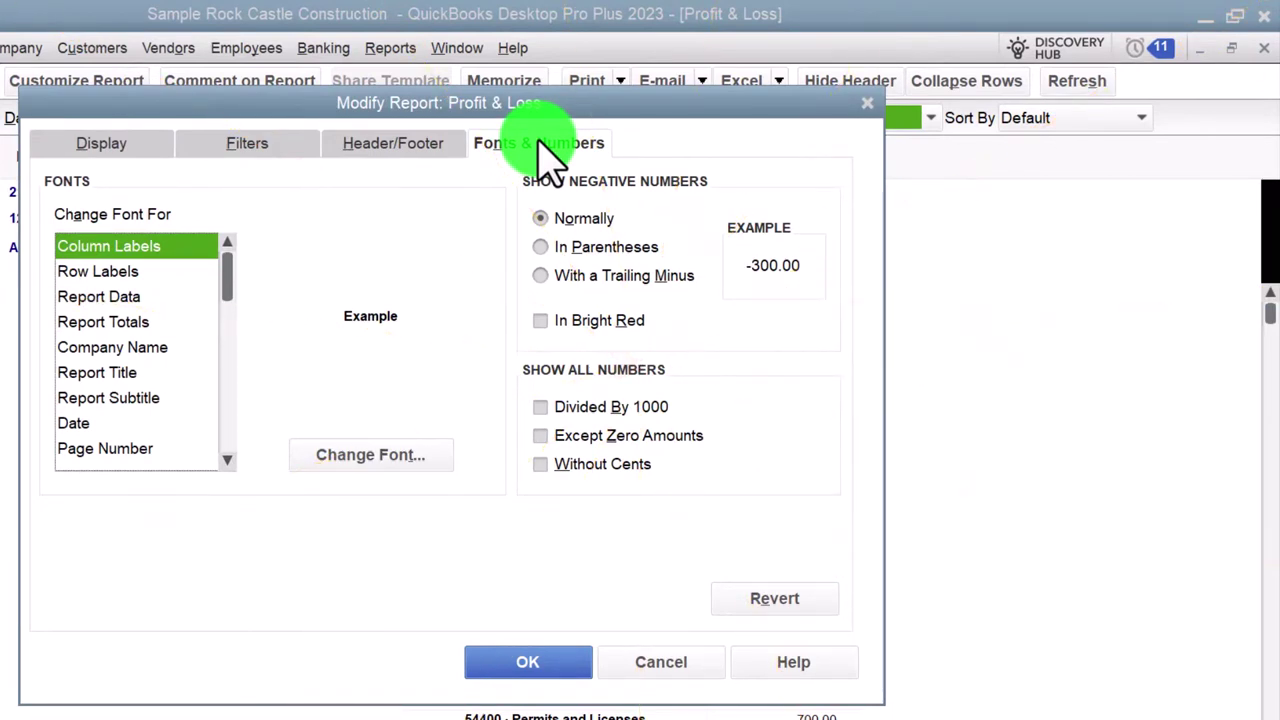
left_click(380, 455)
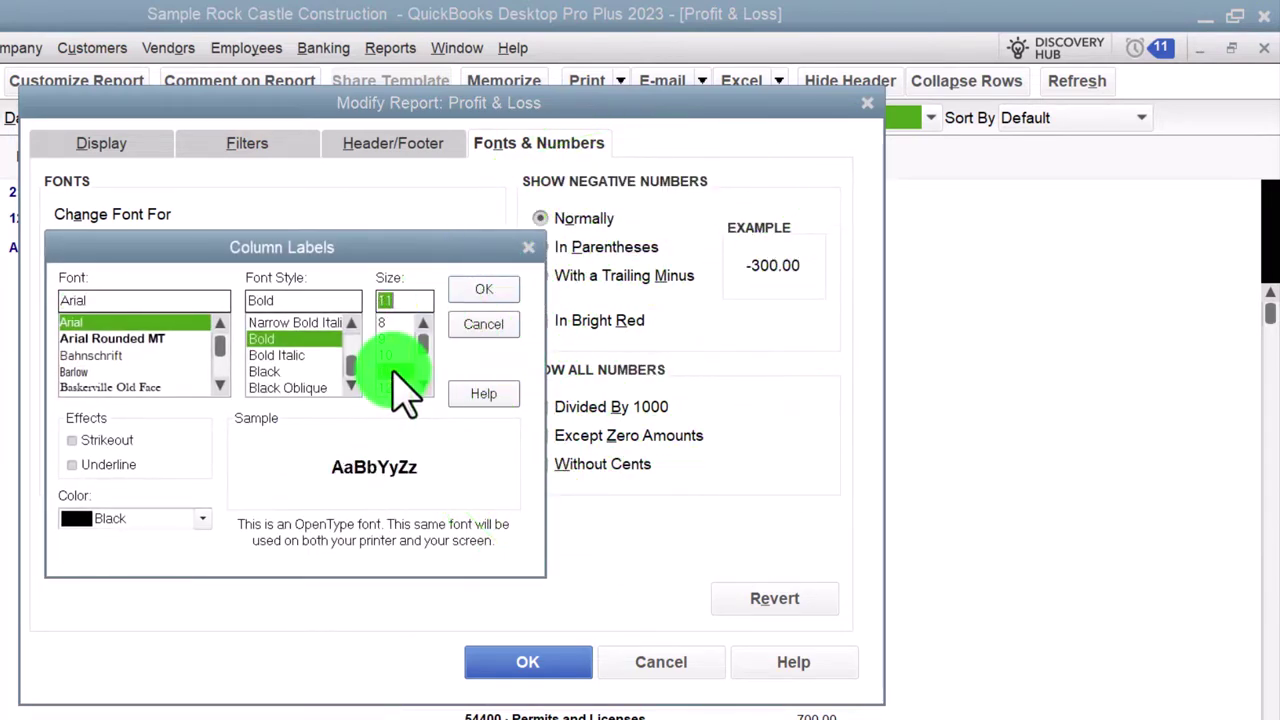
left_click(484, 298)
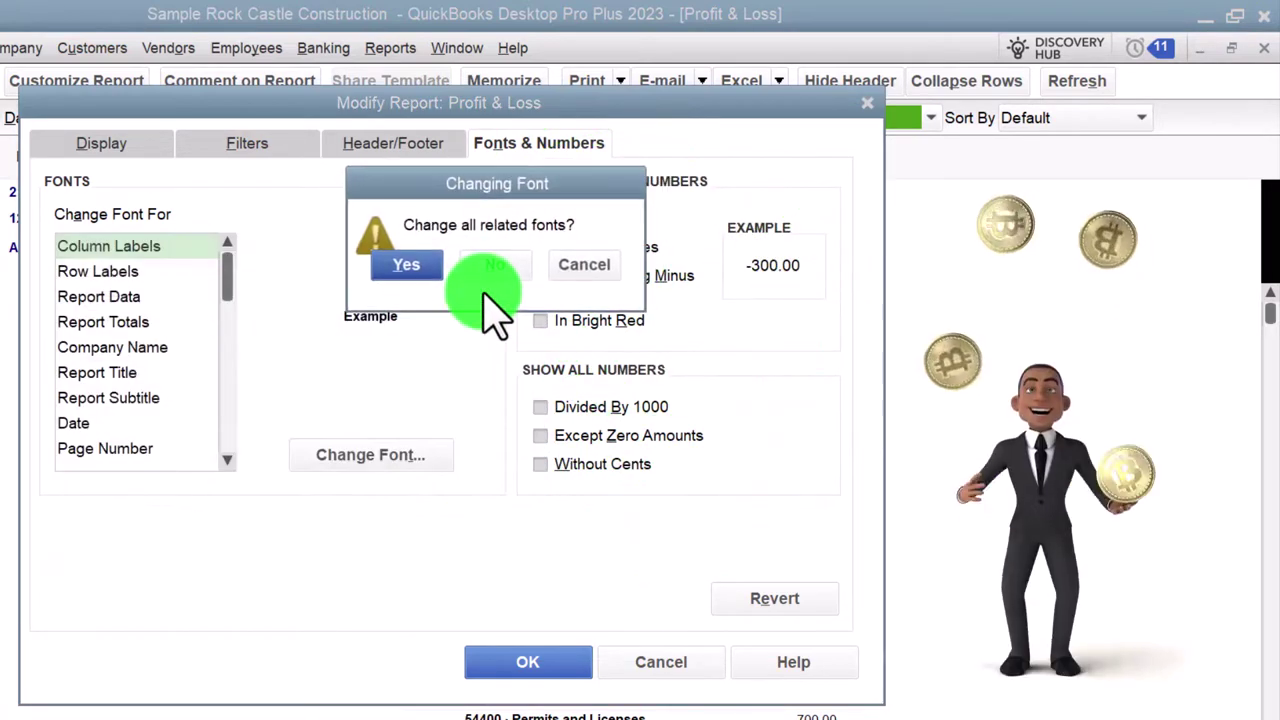
left_click(425, 263)
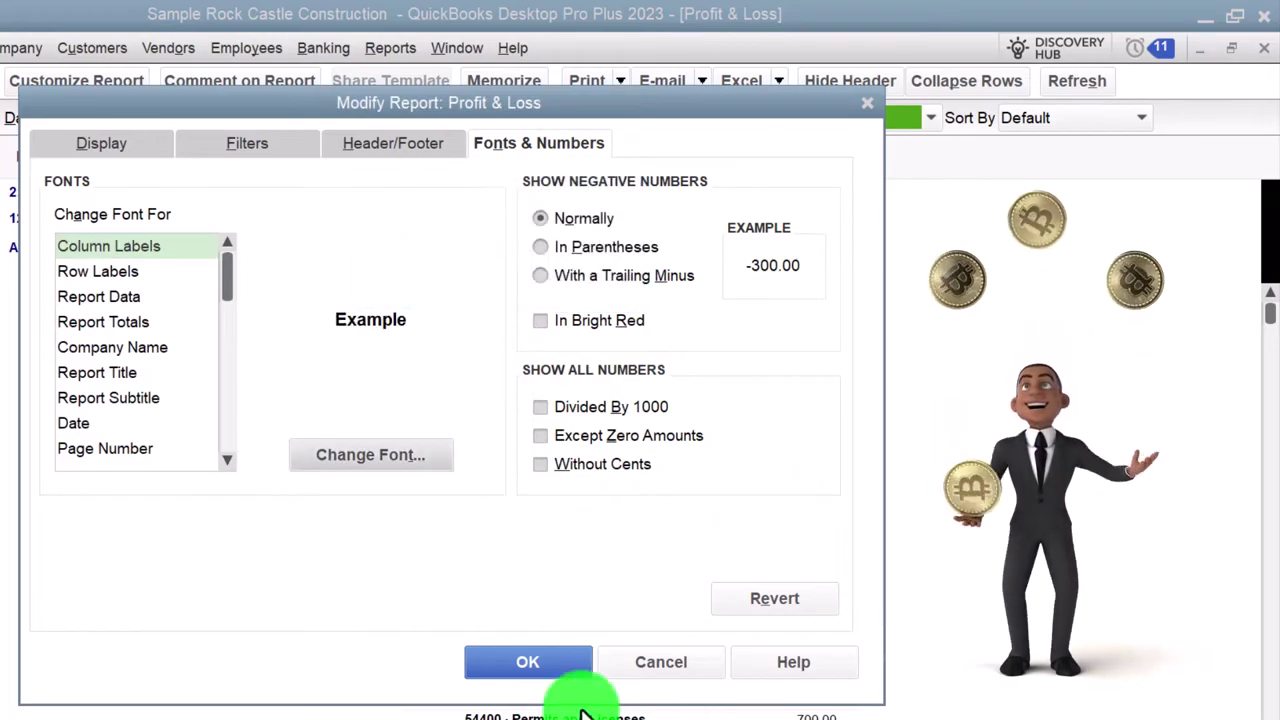
left_click(543, 660)
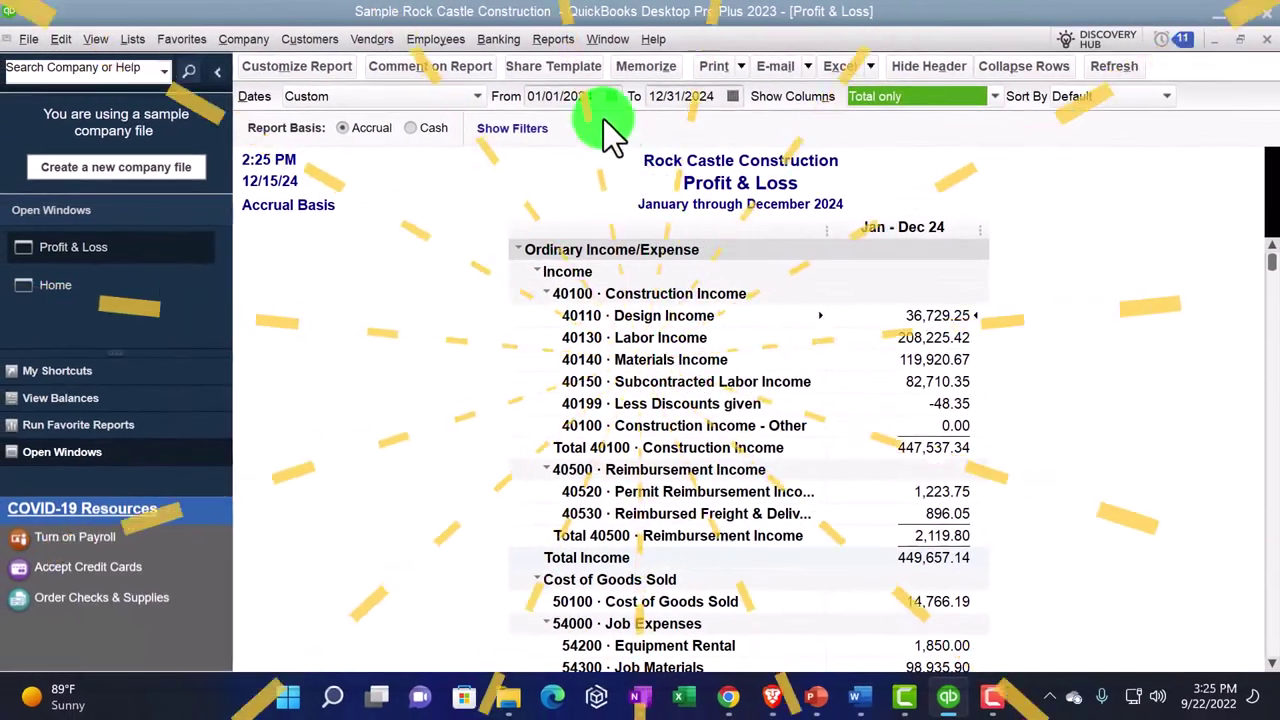
Open the Balance Sheet Standard report and set its as-of date to 12/31/2024.
left_click(551, 39)
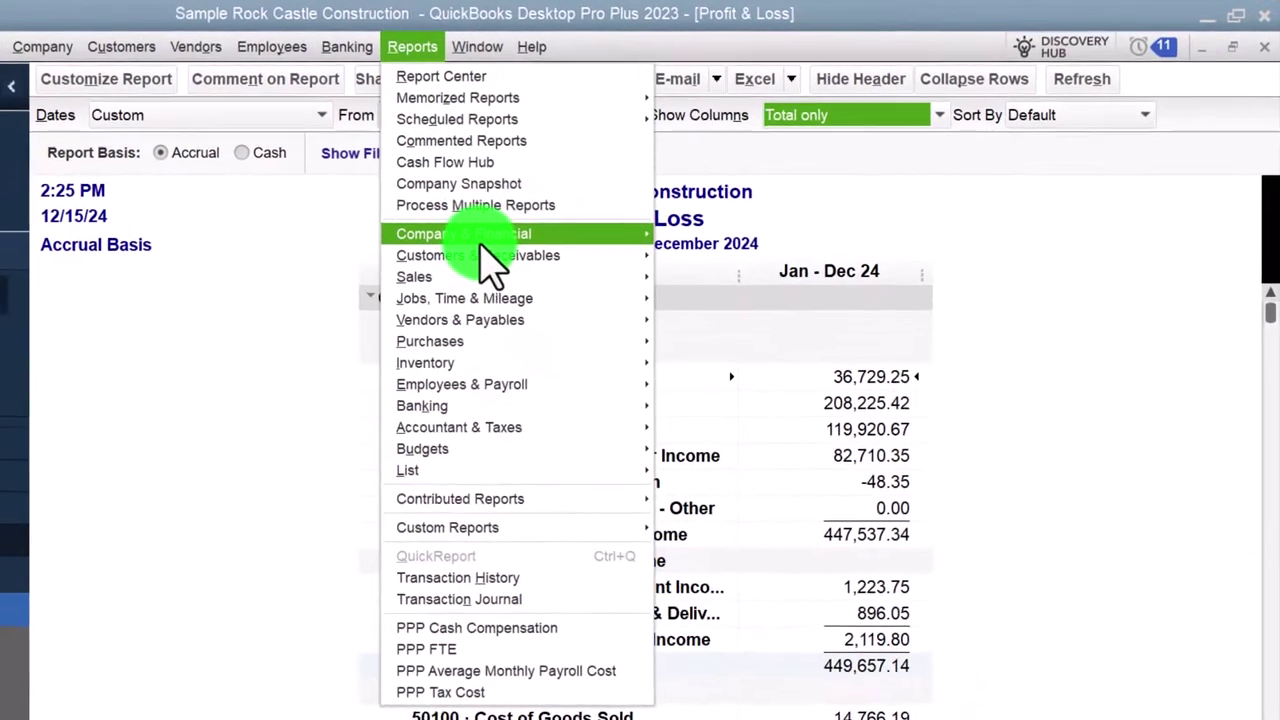
mouse_move(632, 200)
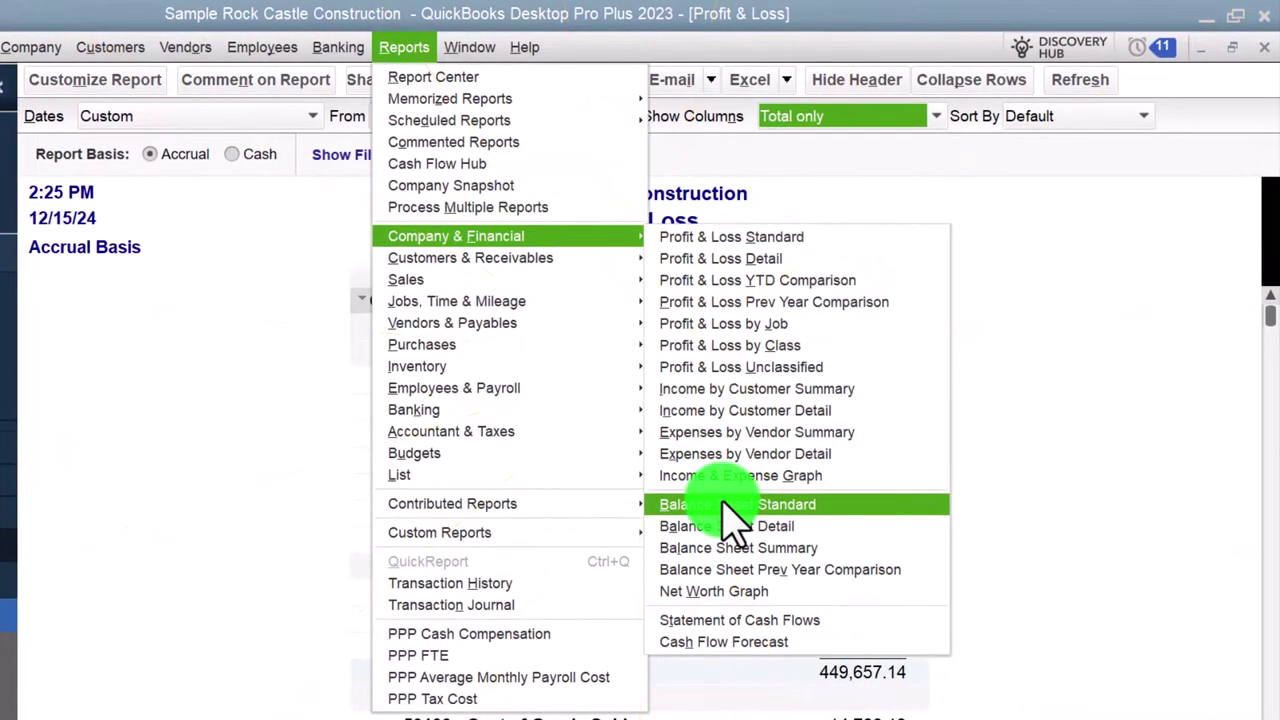
left_click(797, 508)
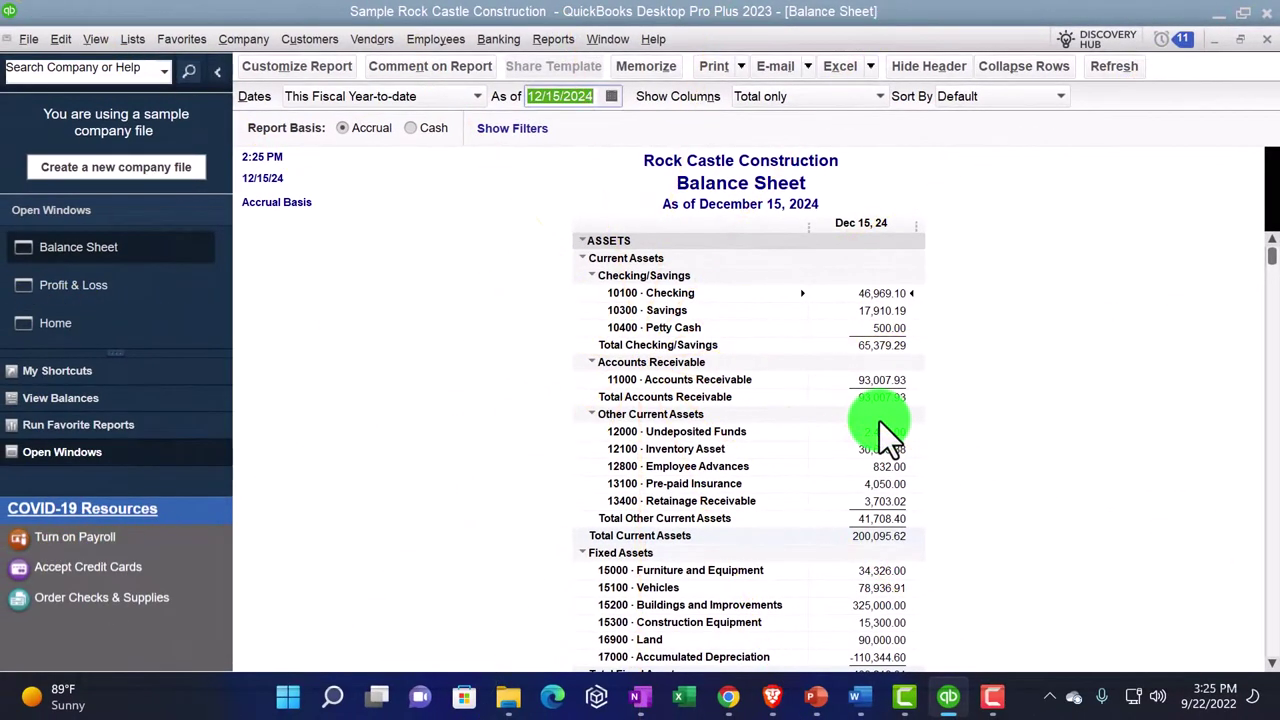
key("Tab")
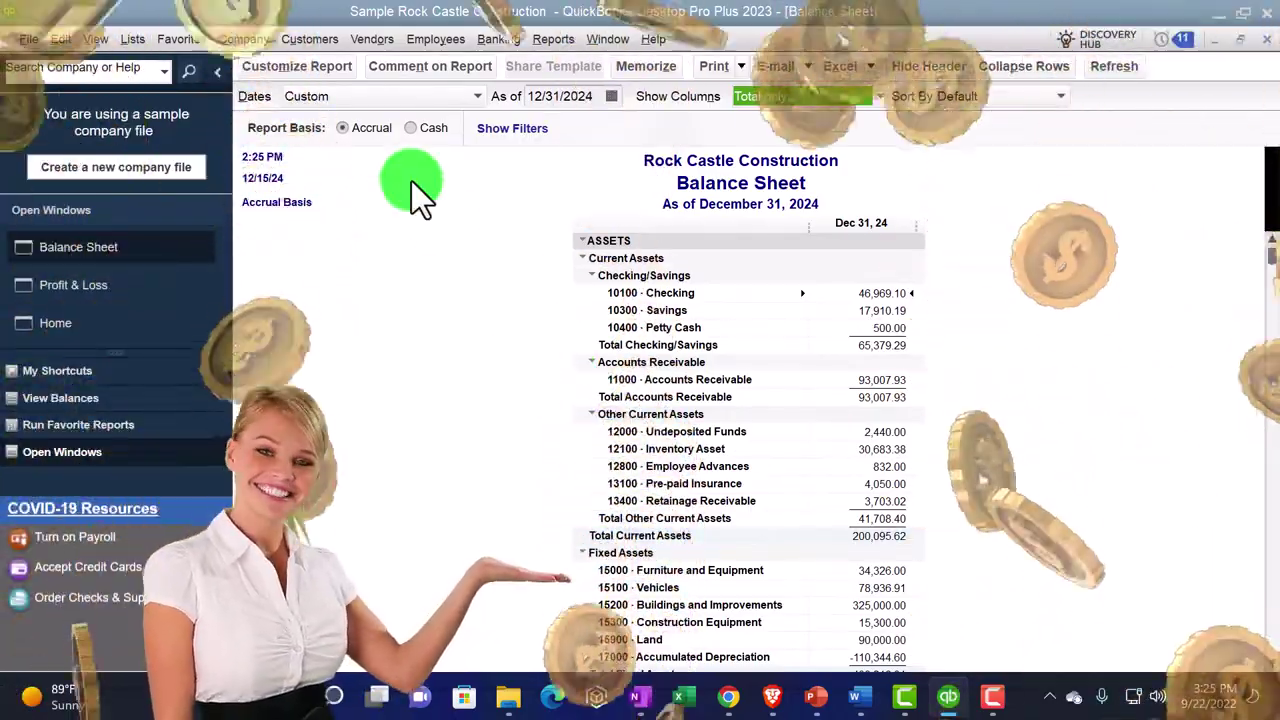
Enlarge the Balance Sheet report's column label font and apply the change to all related fonts.
left_click(306, 68)
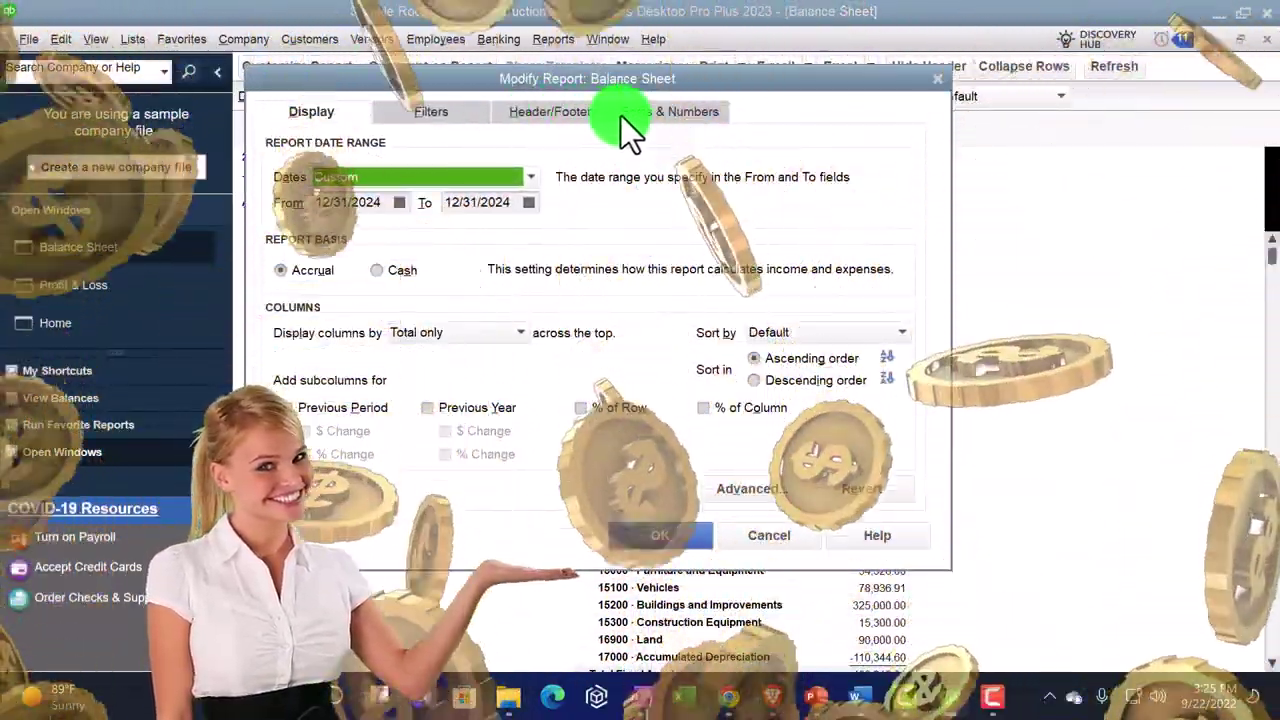
left_click(621, 112)
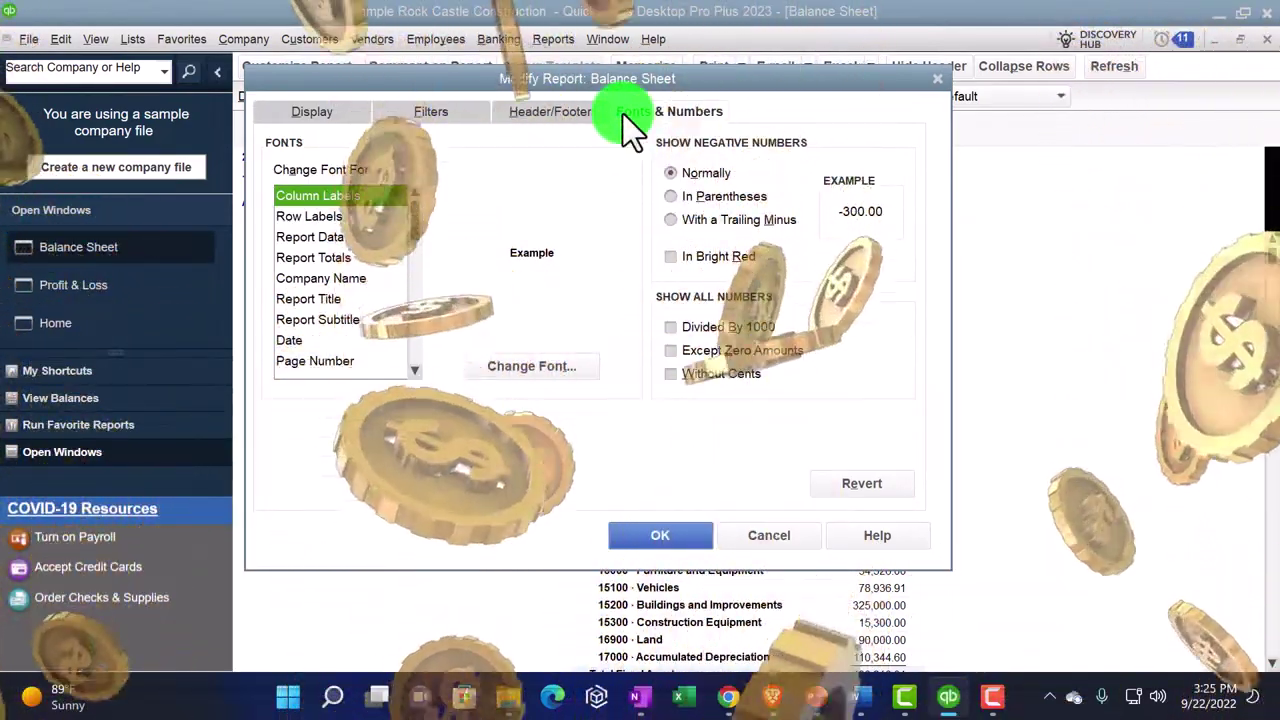
left_click(524, 367)
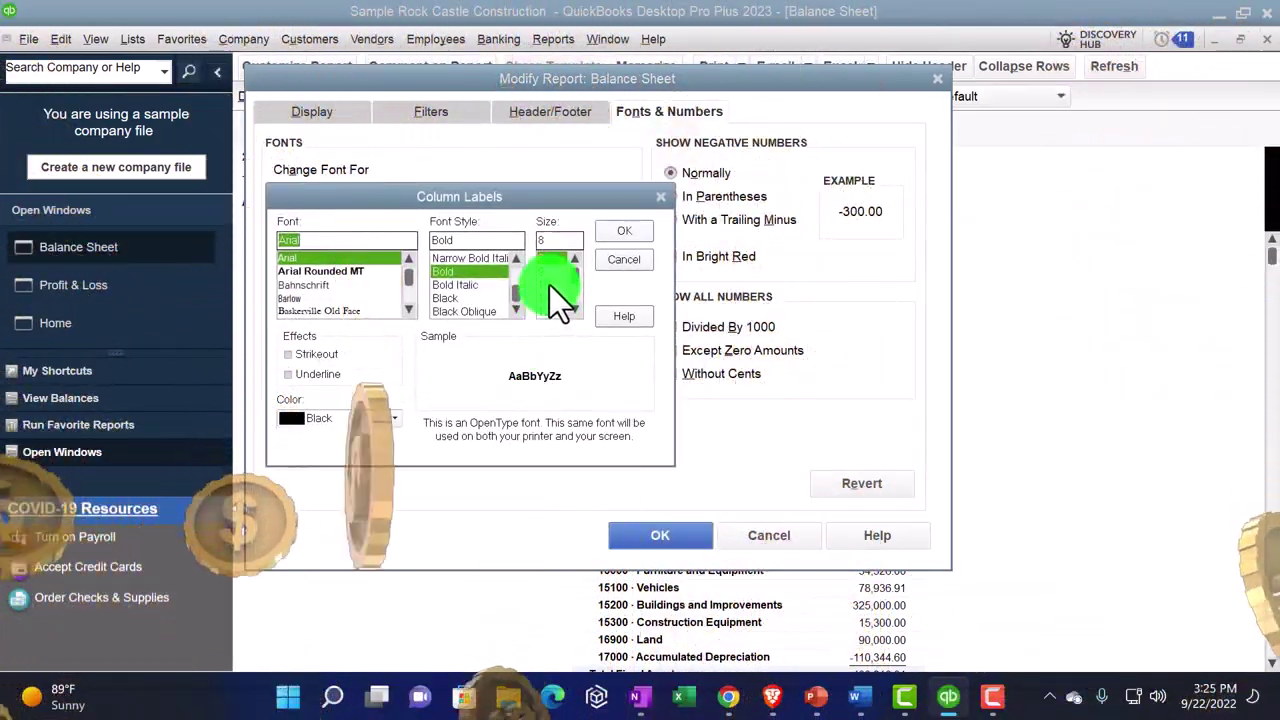
left_click(610, 236)
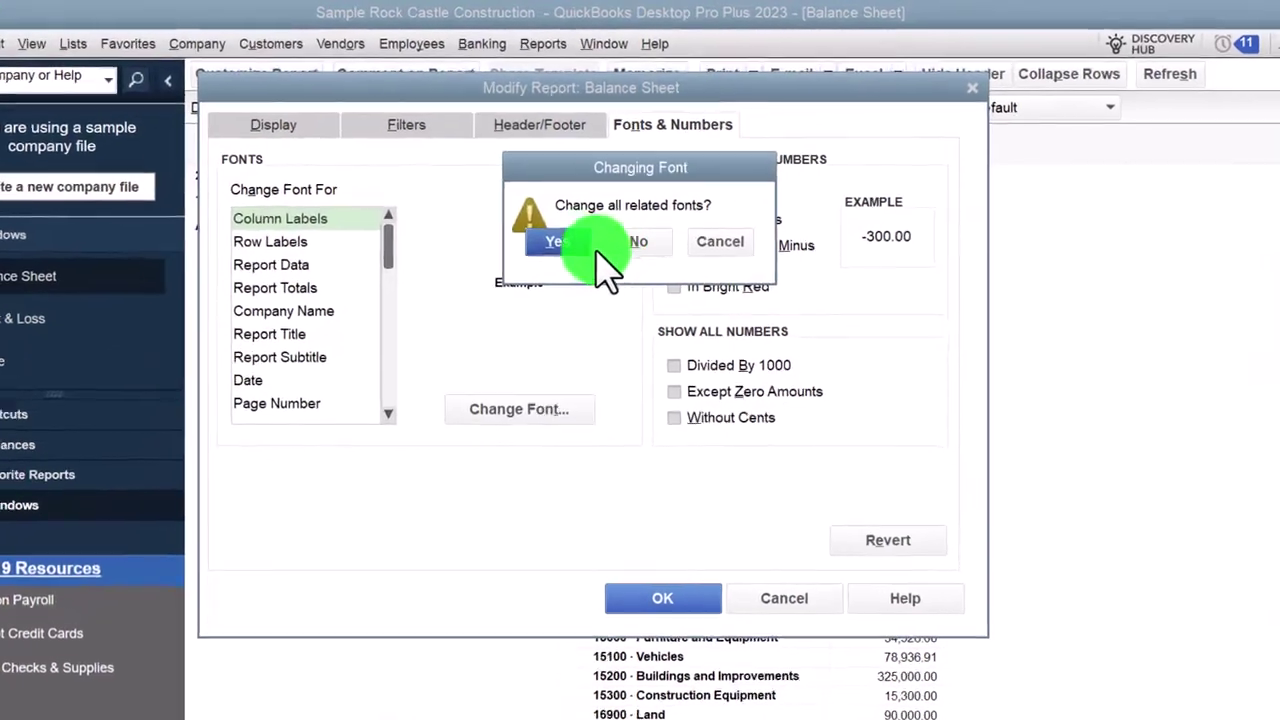
left_click(575, 220)
left_click(660, 664)
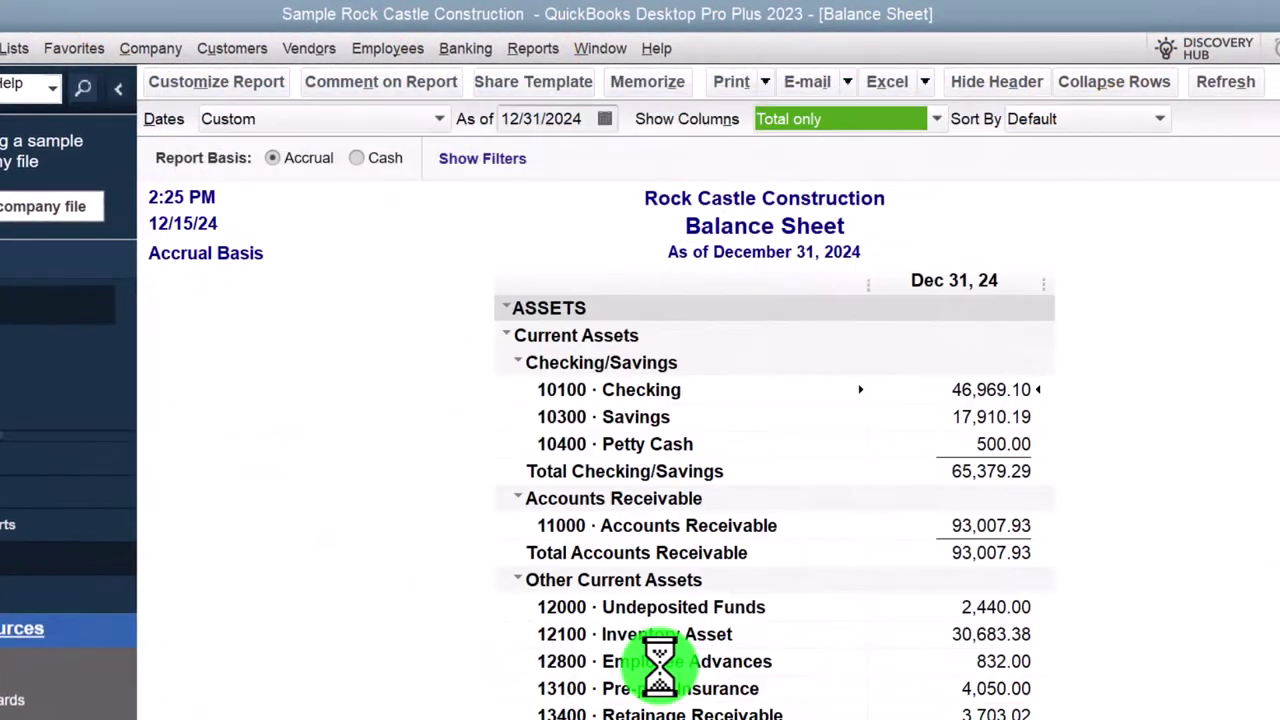
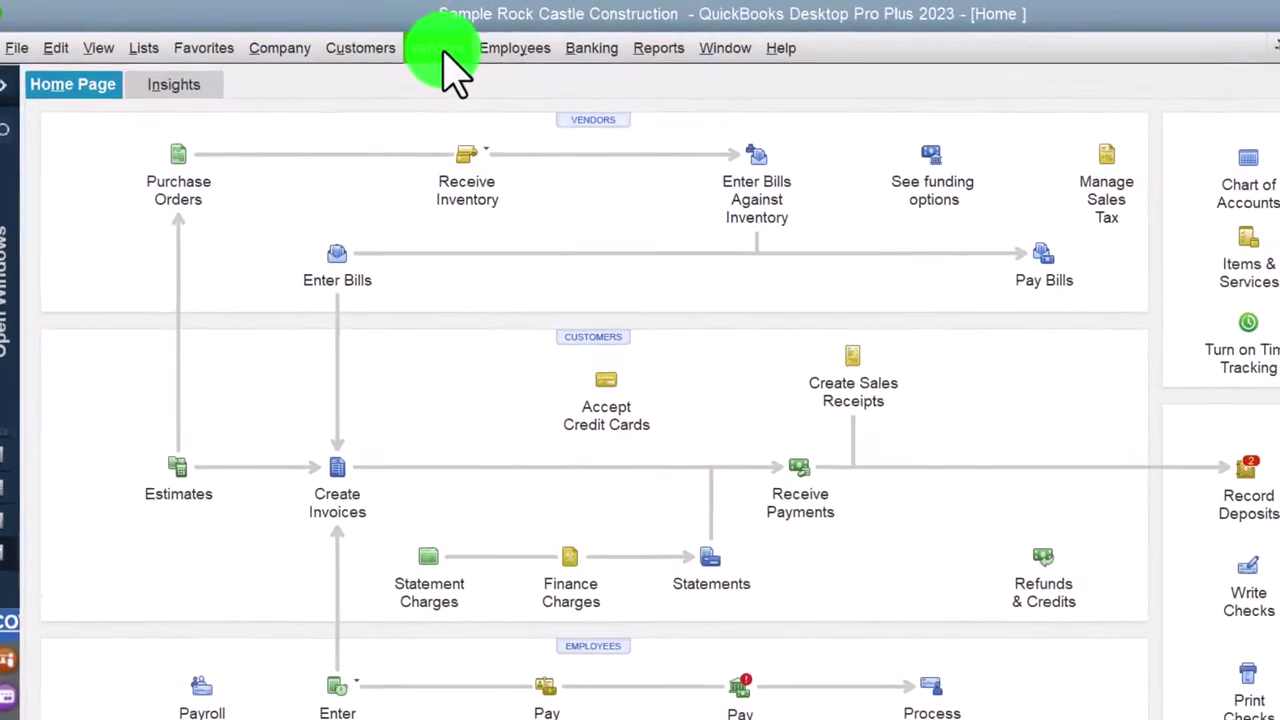
Review the vendor commands available for the purchasing cycle, including Enter Bills, Pay Bills and Receipt Management.
left_click(378, 42)
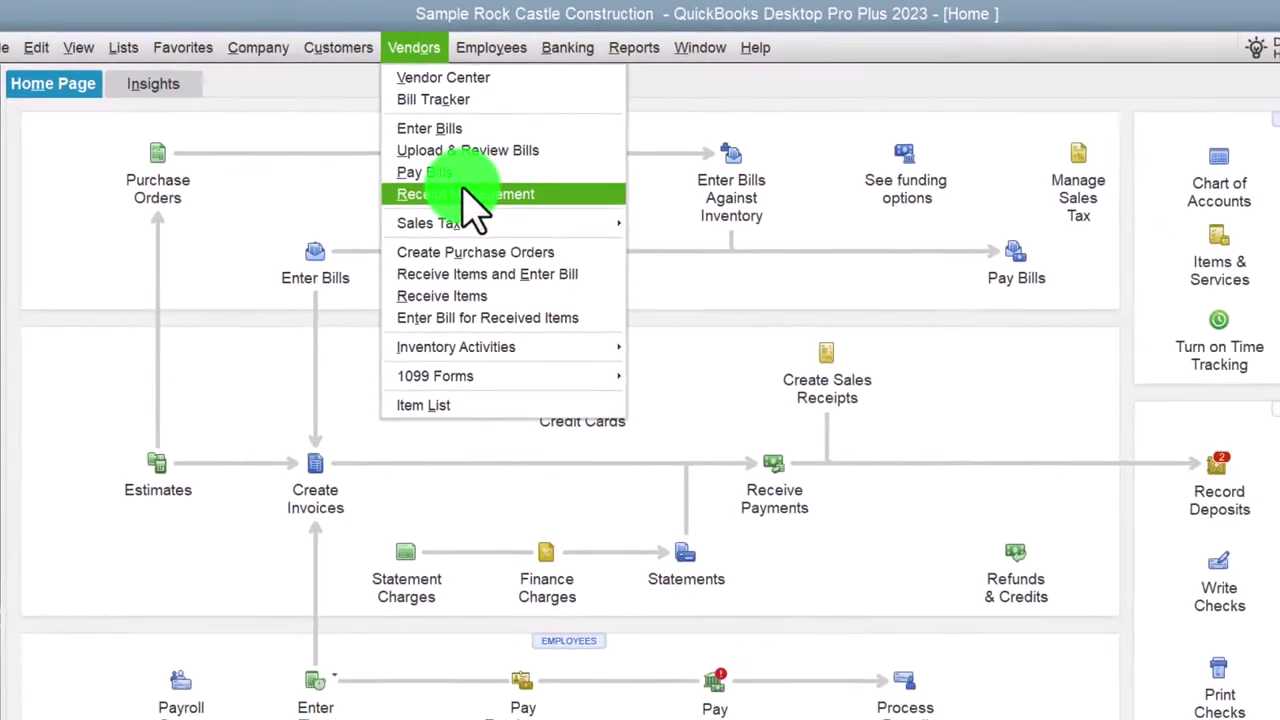
left_click(331, 308)
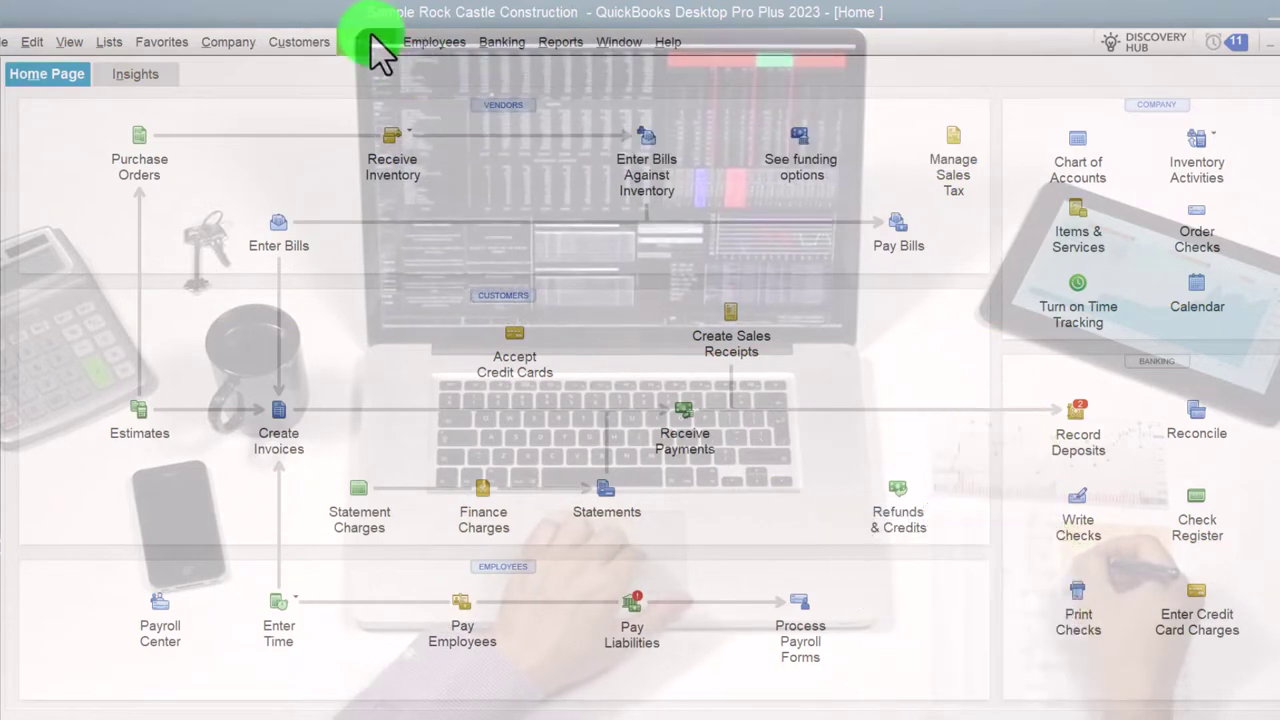
left_click(372, 40)
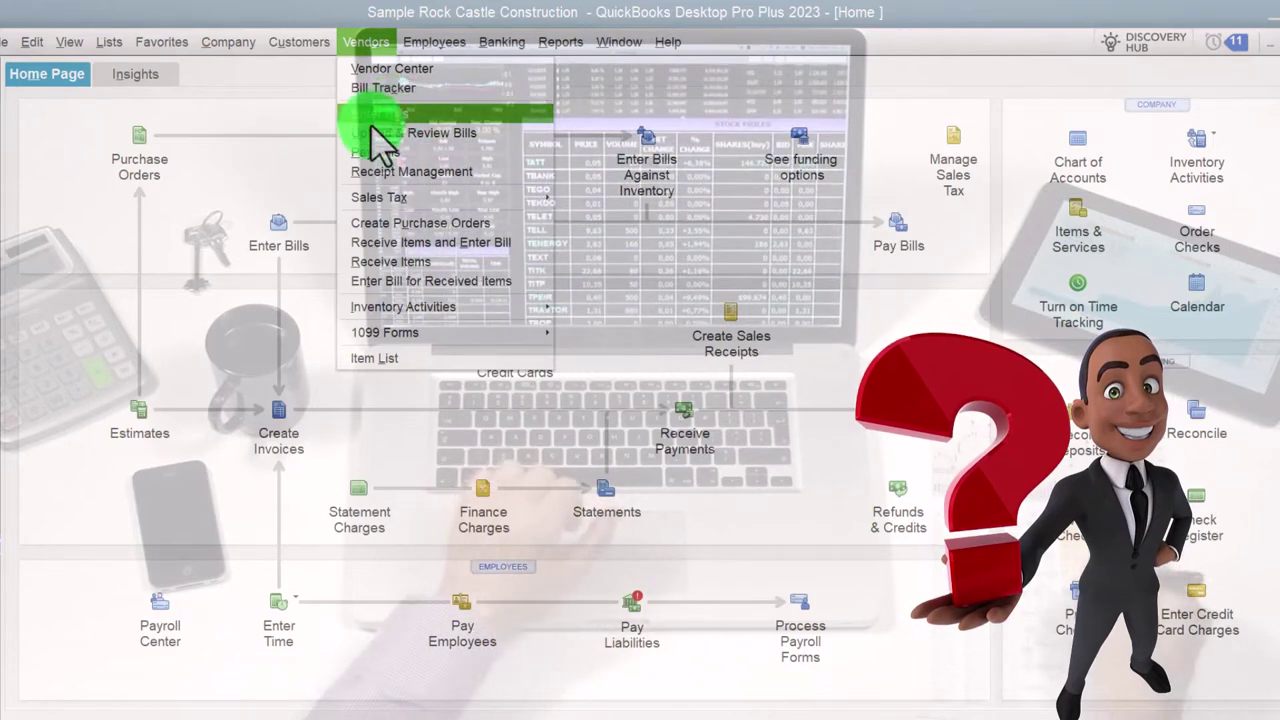
Review the vendor workflow on the home page, including the options for receiving inventory with or without a bill.
left_click(229, 190)
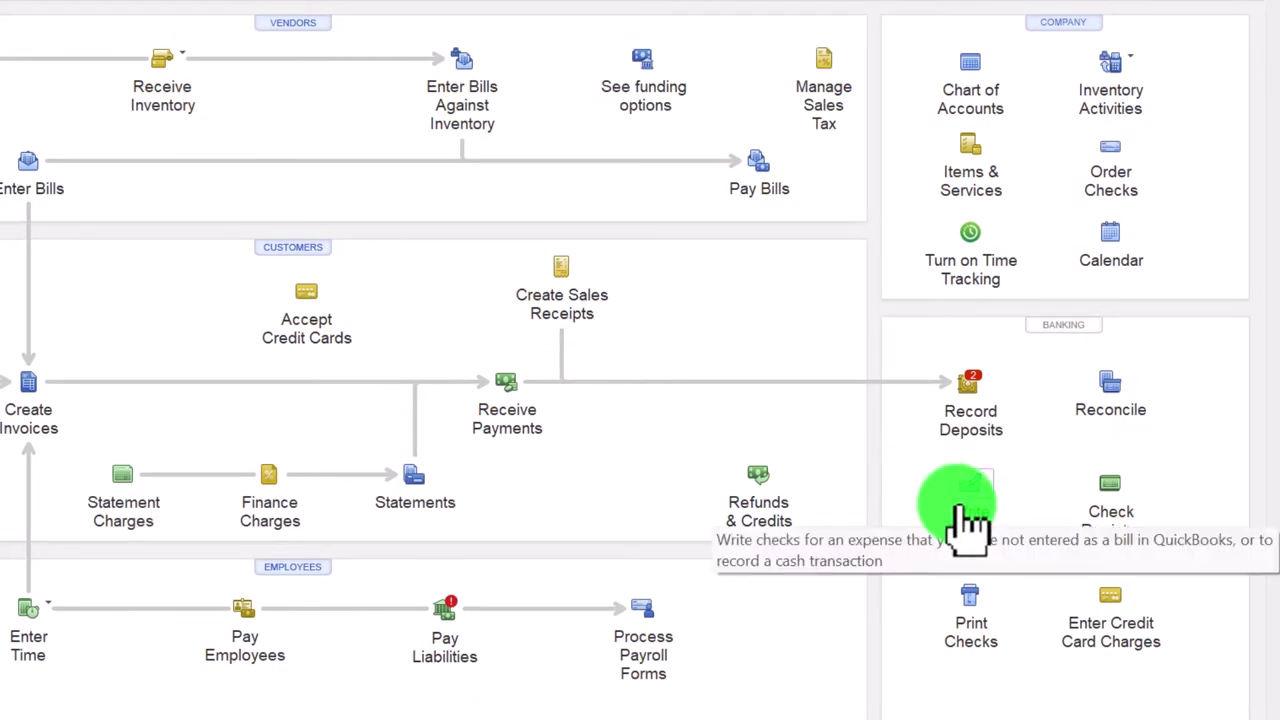
left_click(960, 507)
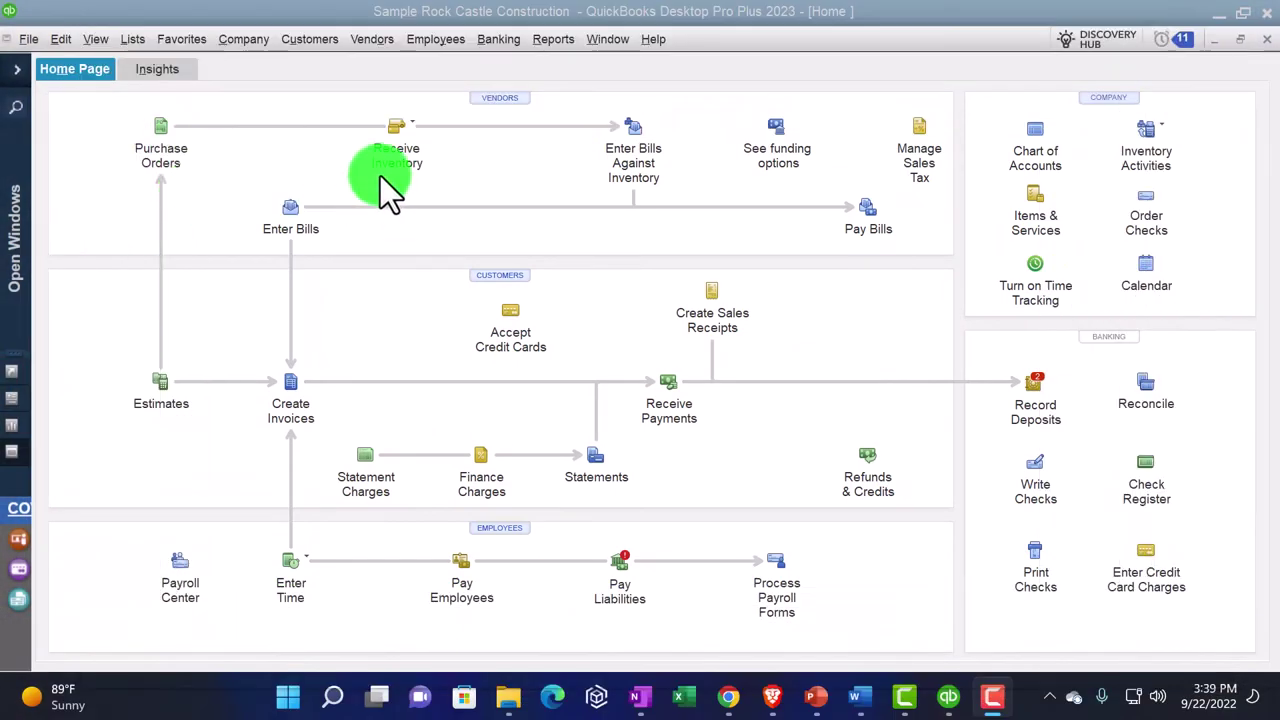
left_click(413, 125)
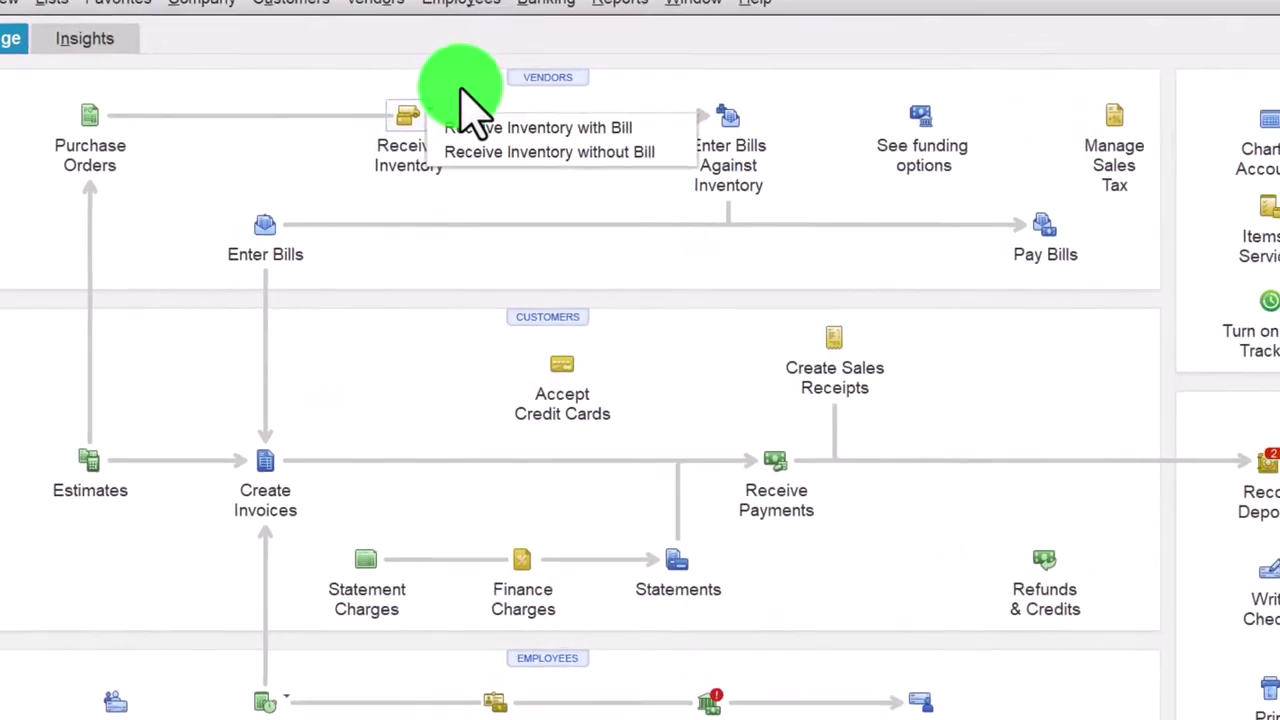
left_click(435, 108)
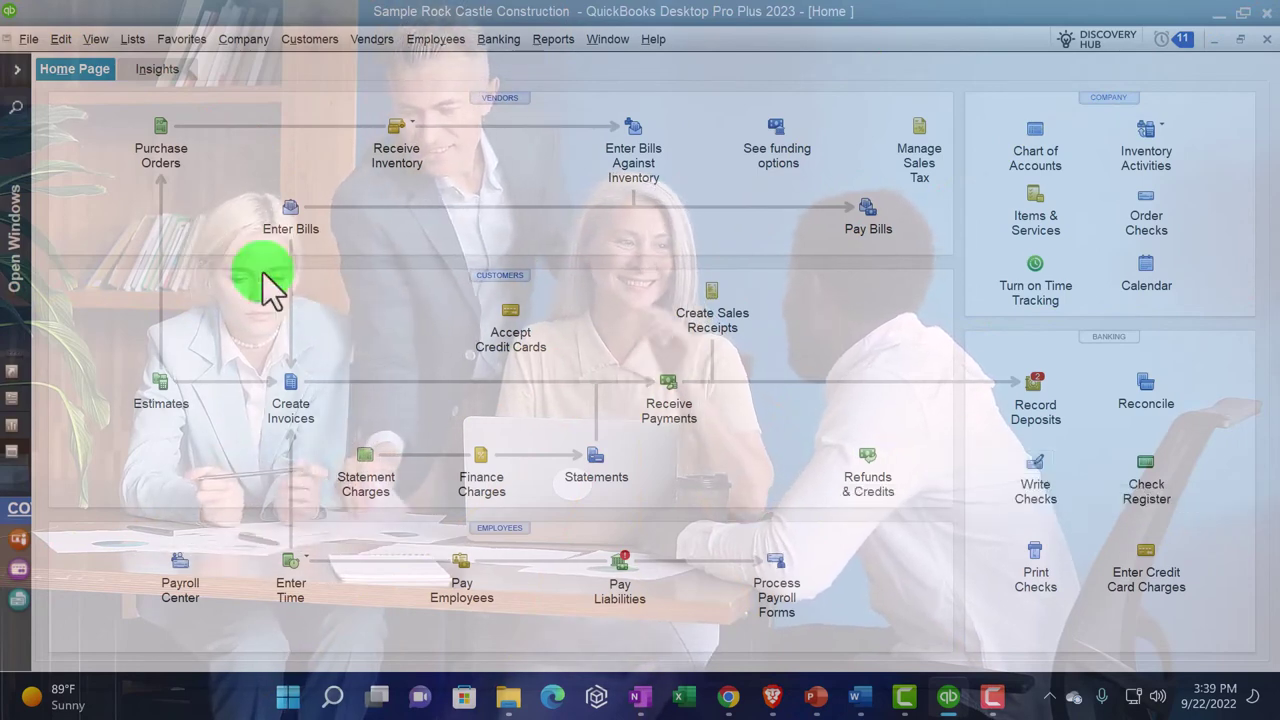
Drill into the Checking balance on the Balance Sheet and list its transactions from 01/01/2024 to 12/31/2024.
left_click(17, 70)
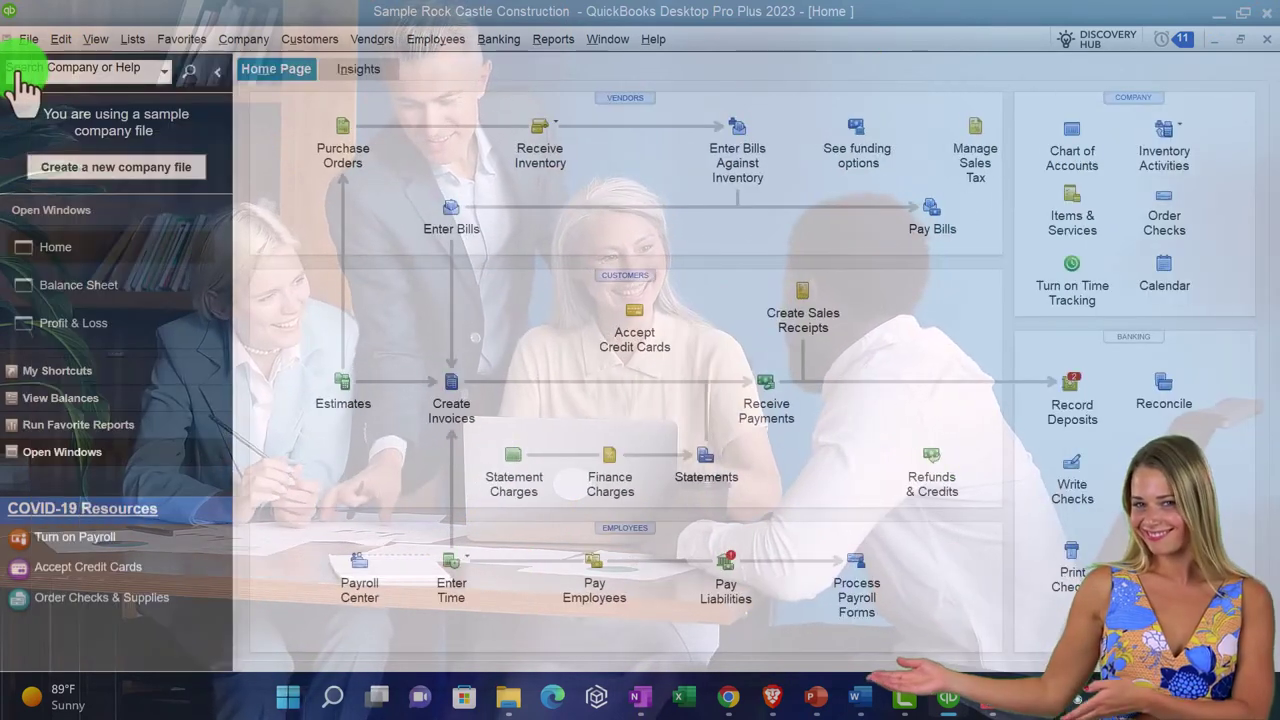
left_click(100, 287)
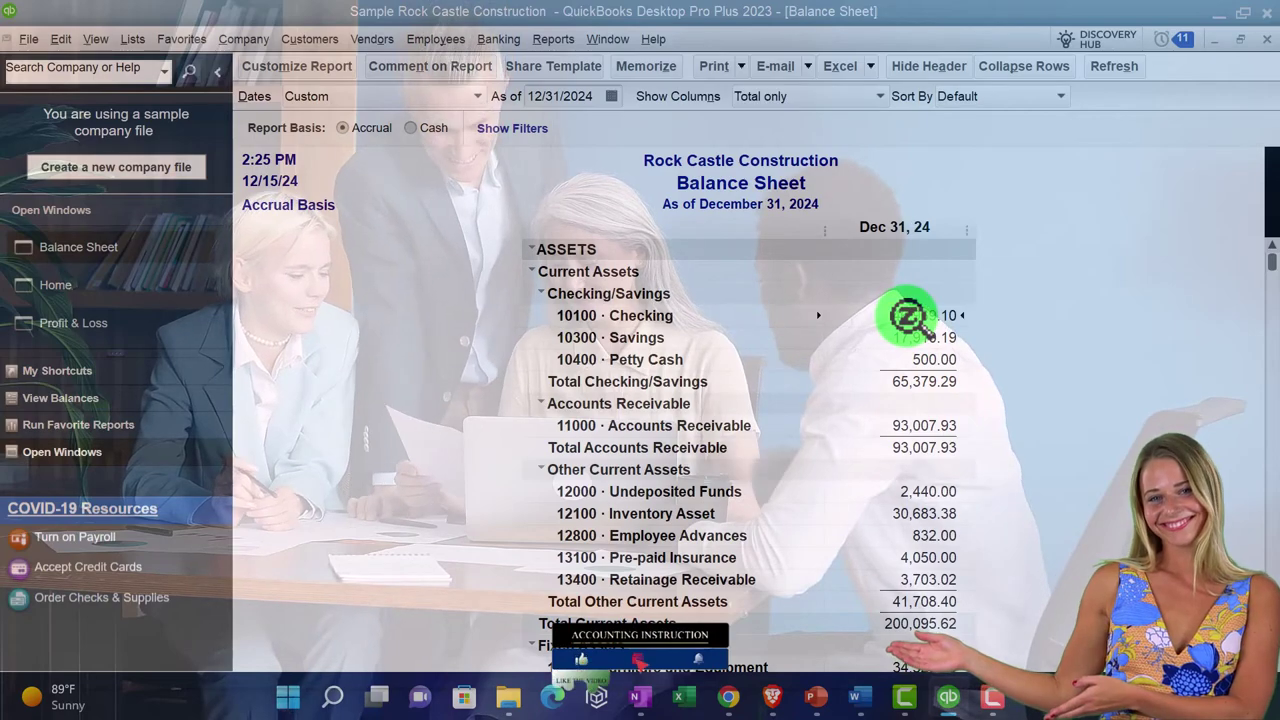
double_click(908, 317)
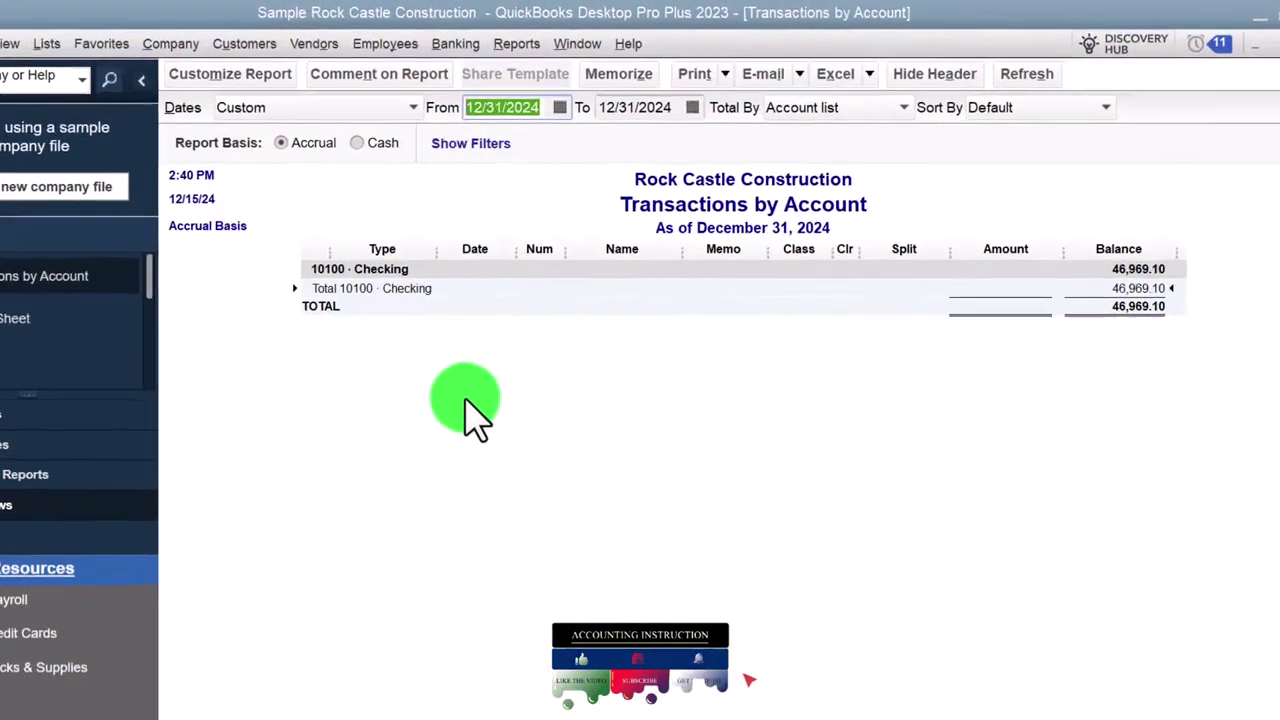
type("0101")
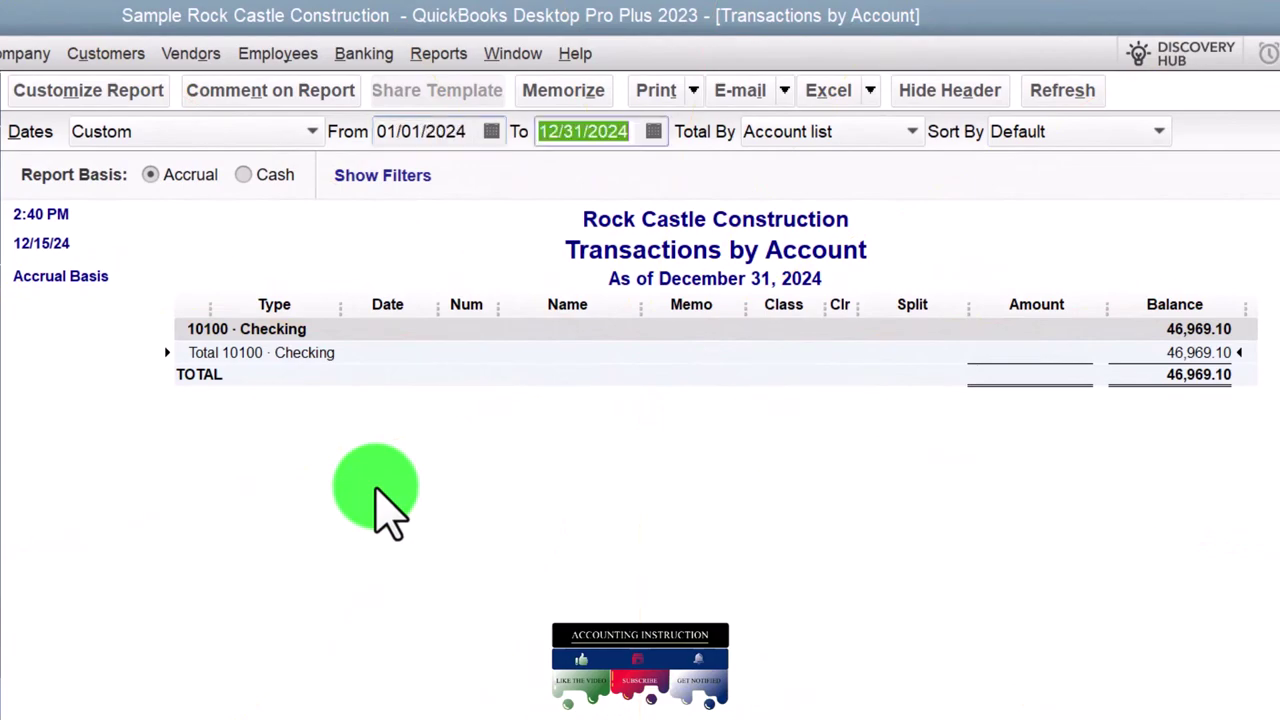
key("Tab")
key("Tab")
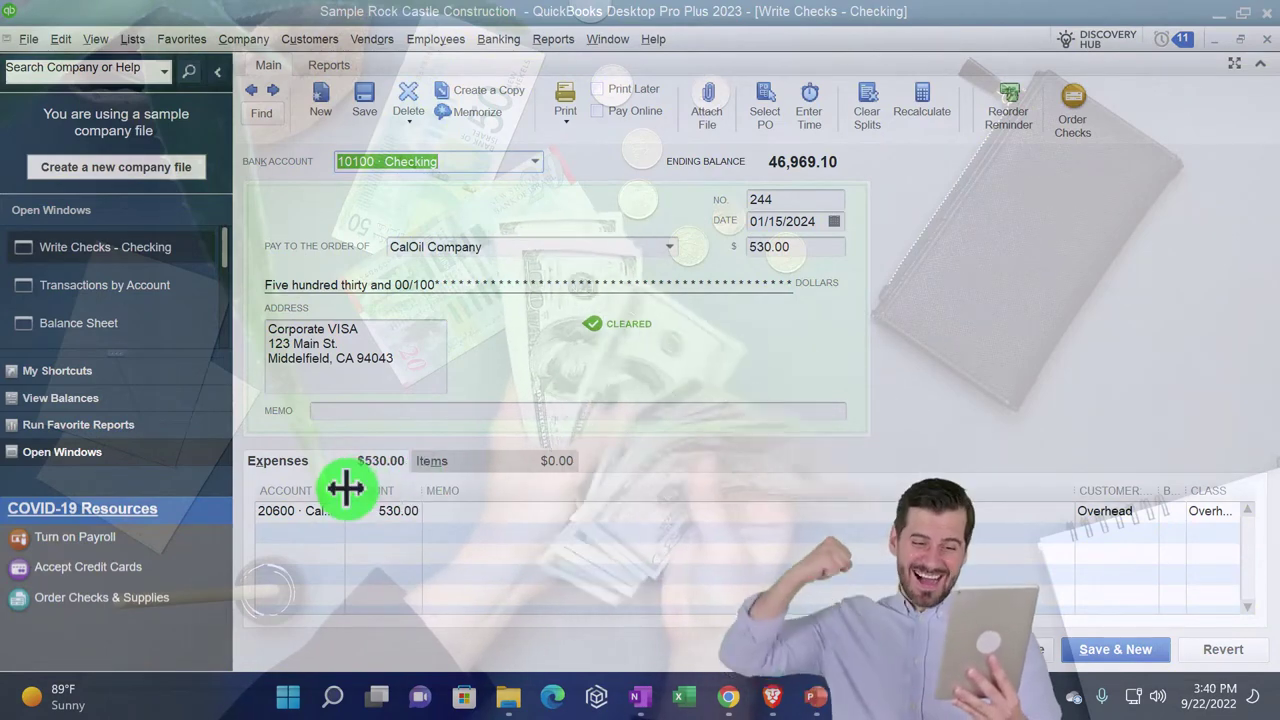
Widen the expense Account column on the CalOil Company check, and close the check and the Checking transactions report.
left_click_drag(345, 489, 467, 488)
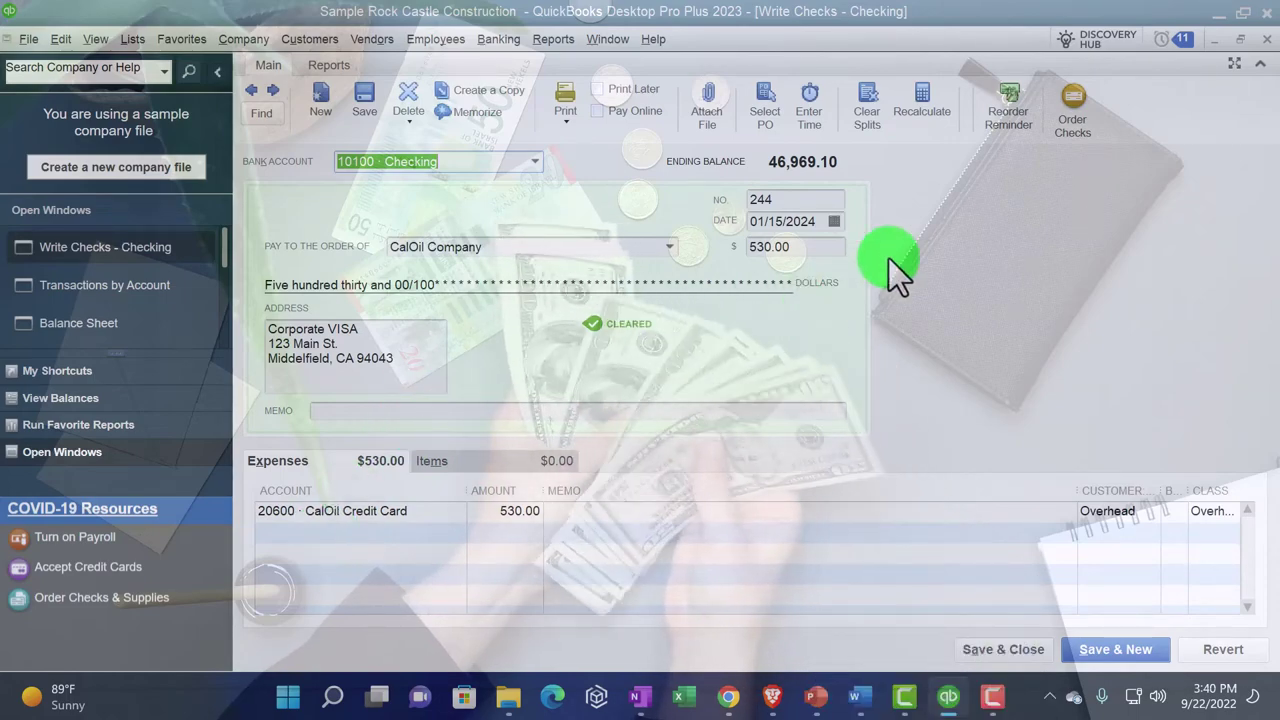
left_click(1257, 45)
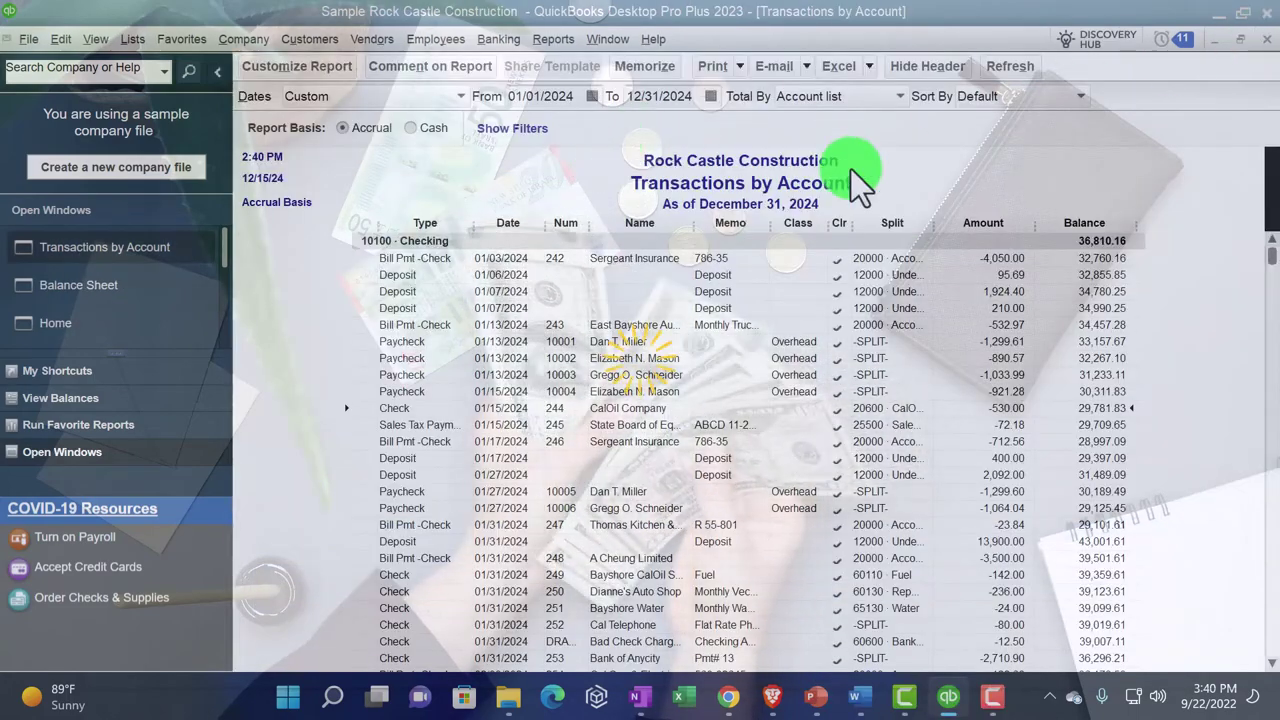
left_click(1266, 40)
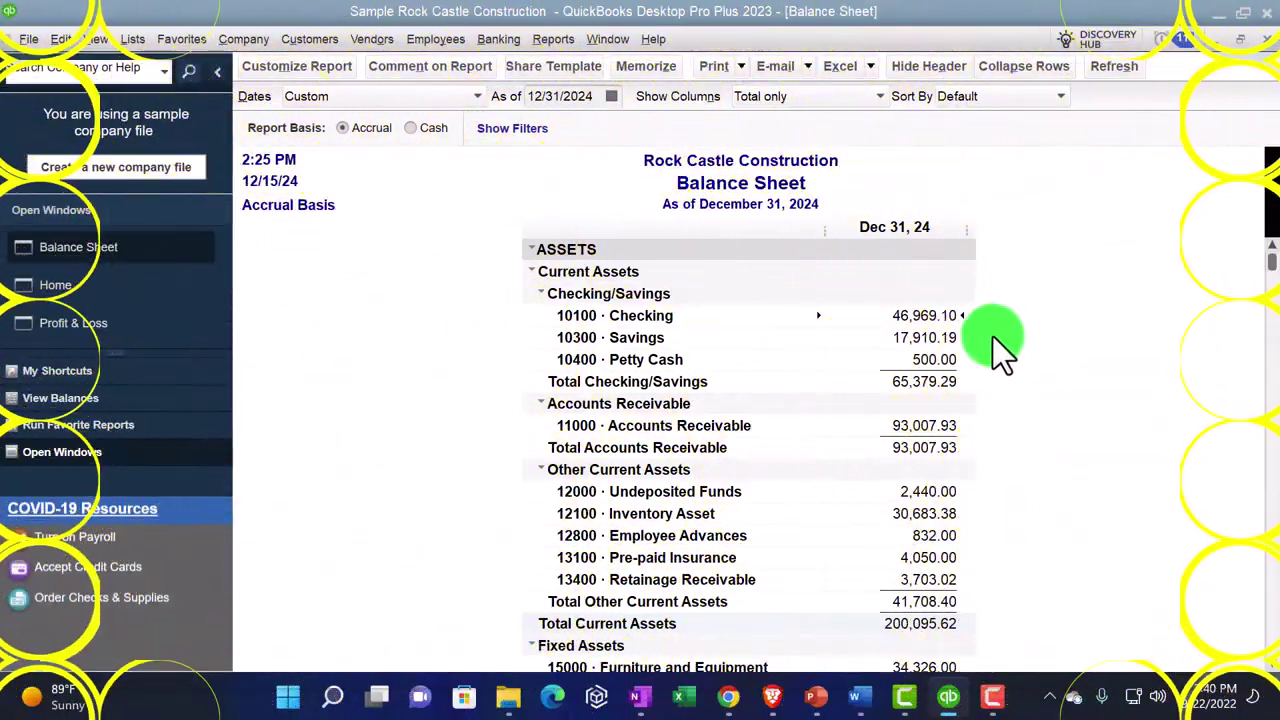
Drill into the Accounts Payable balance on the Balance Sheet and set the transaction report's start date to 01/01/2024.
scroll(985, 352, "down", 1)
scroll(983, 351, "down", 8)
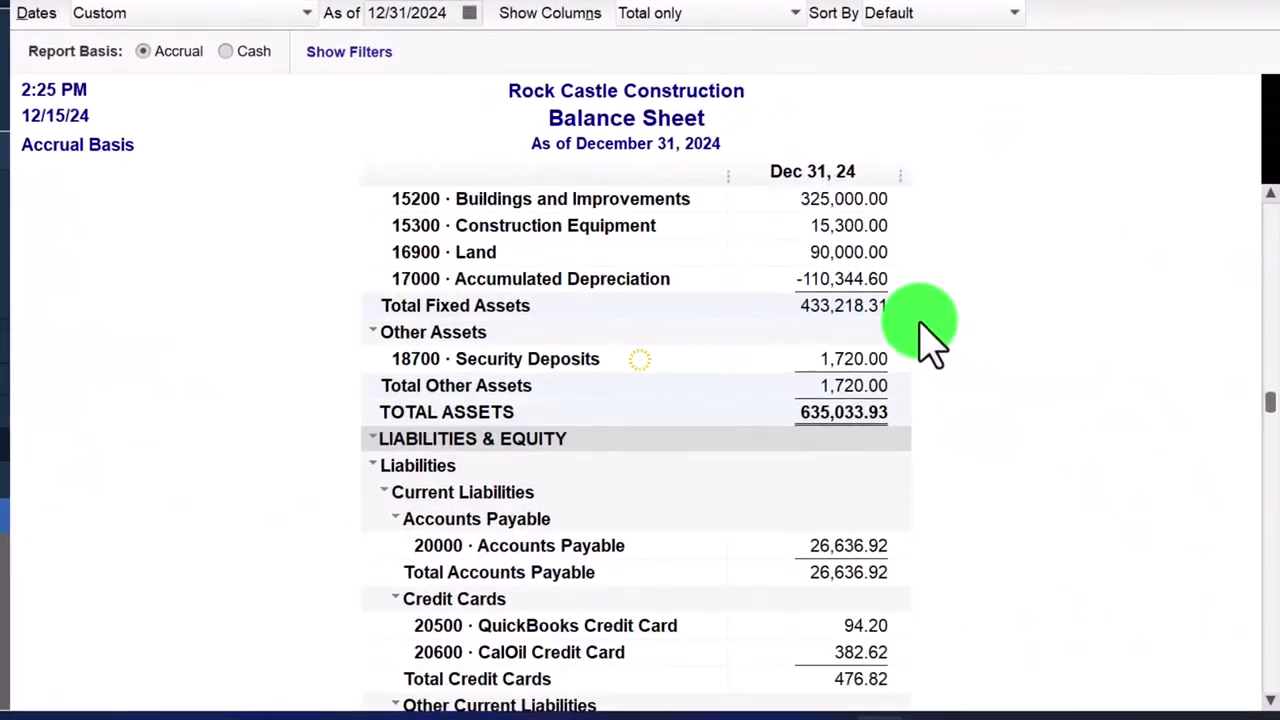
scroll(568, 470, "down", 1)
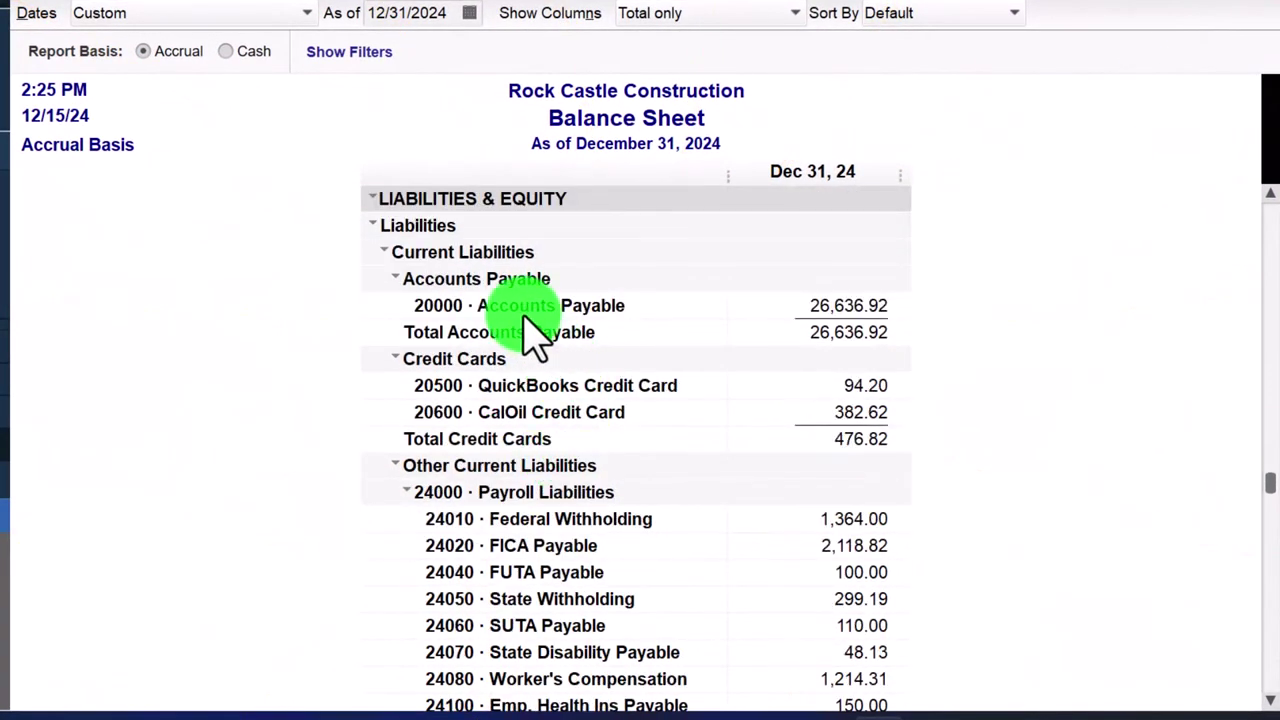
double_click(840, 305)
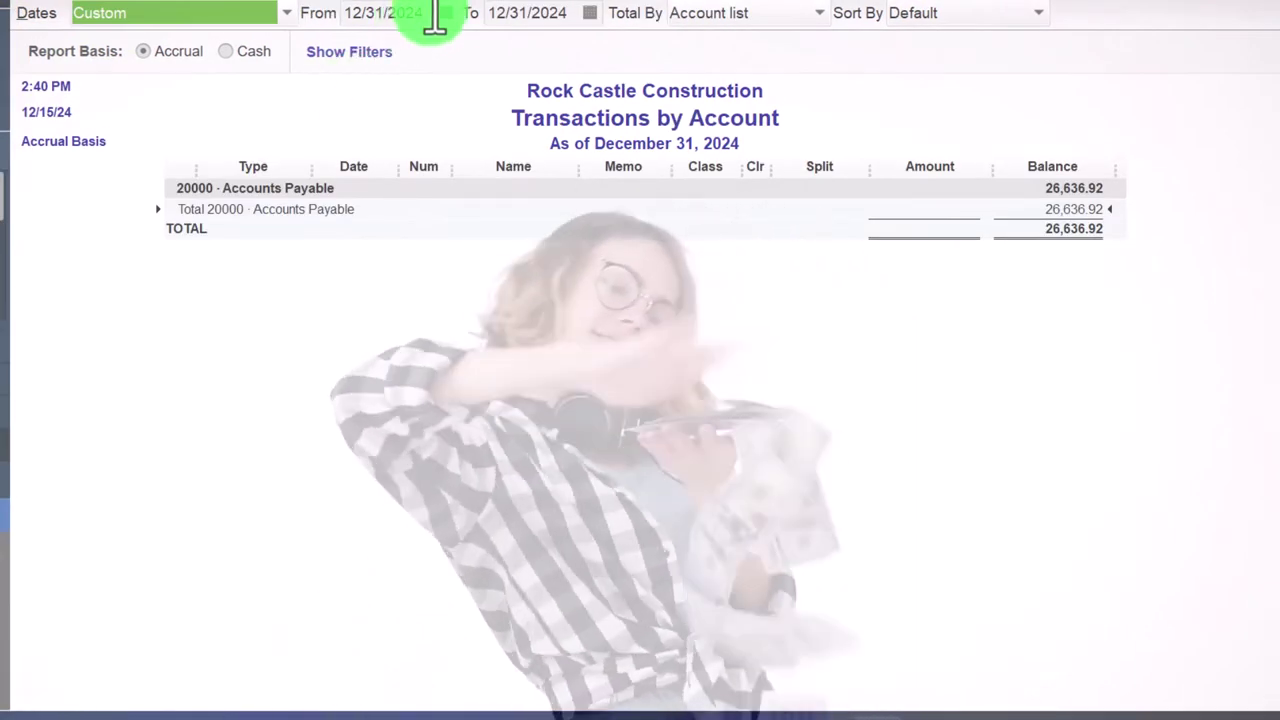
double_click(435, 14)
type("010124")
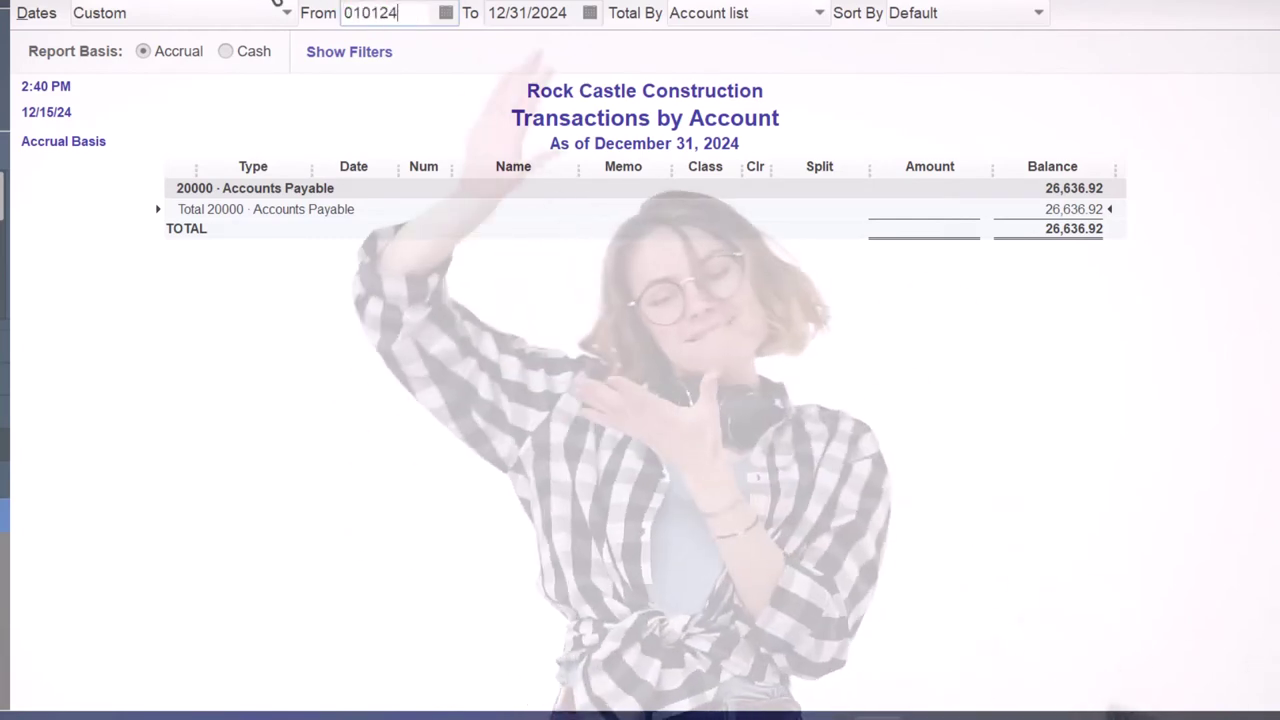
key("Tab")
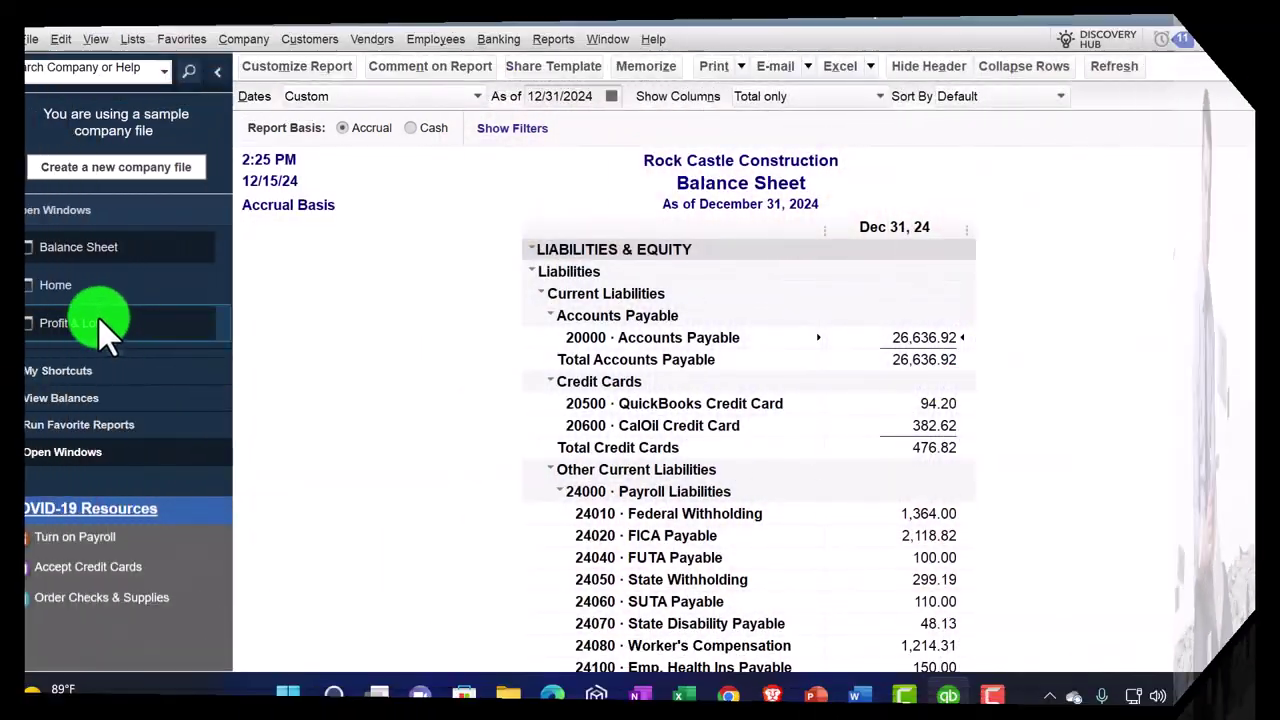
Open the Vendor Center from the home page and widen the Name column of the vendor list.
left_click(73, 286)
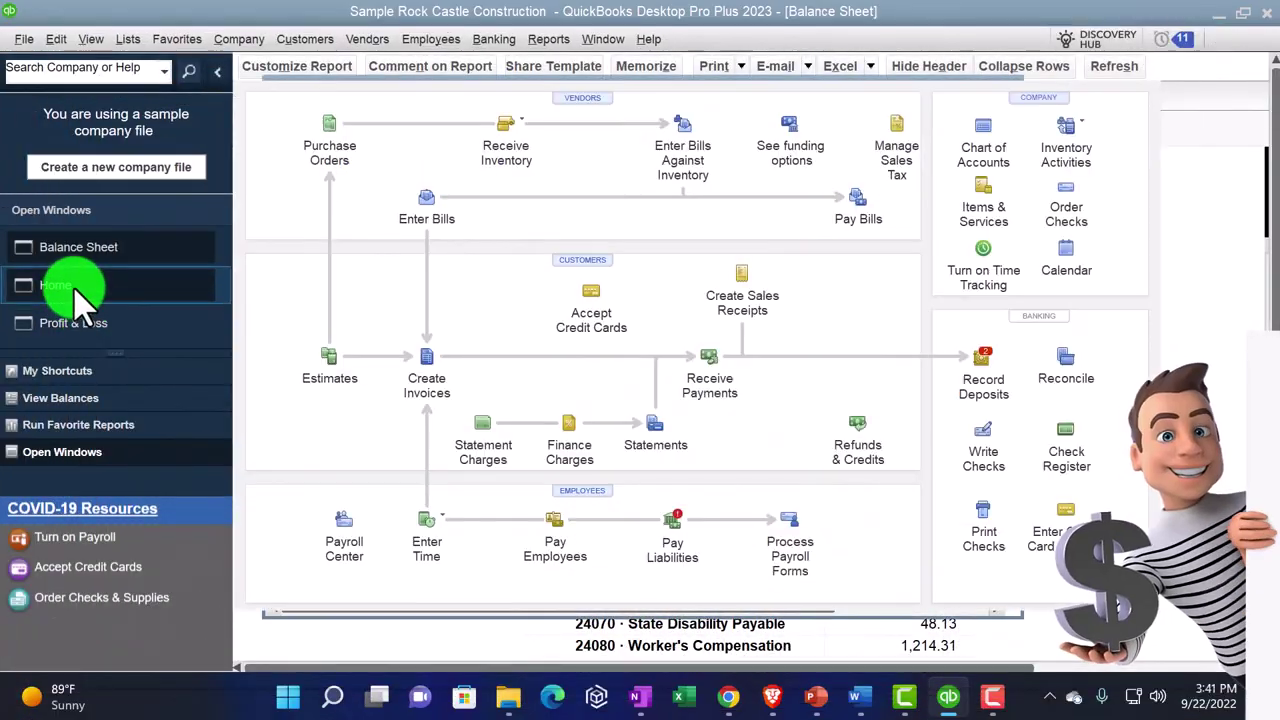
left_click(73, 286)
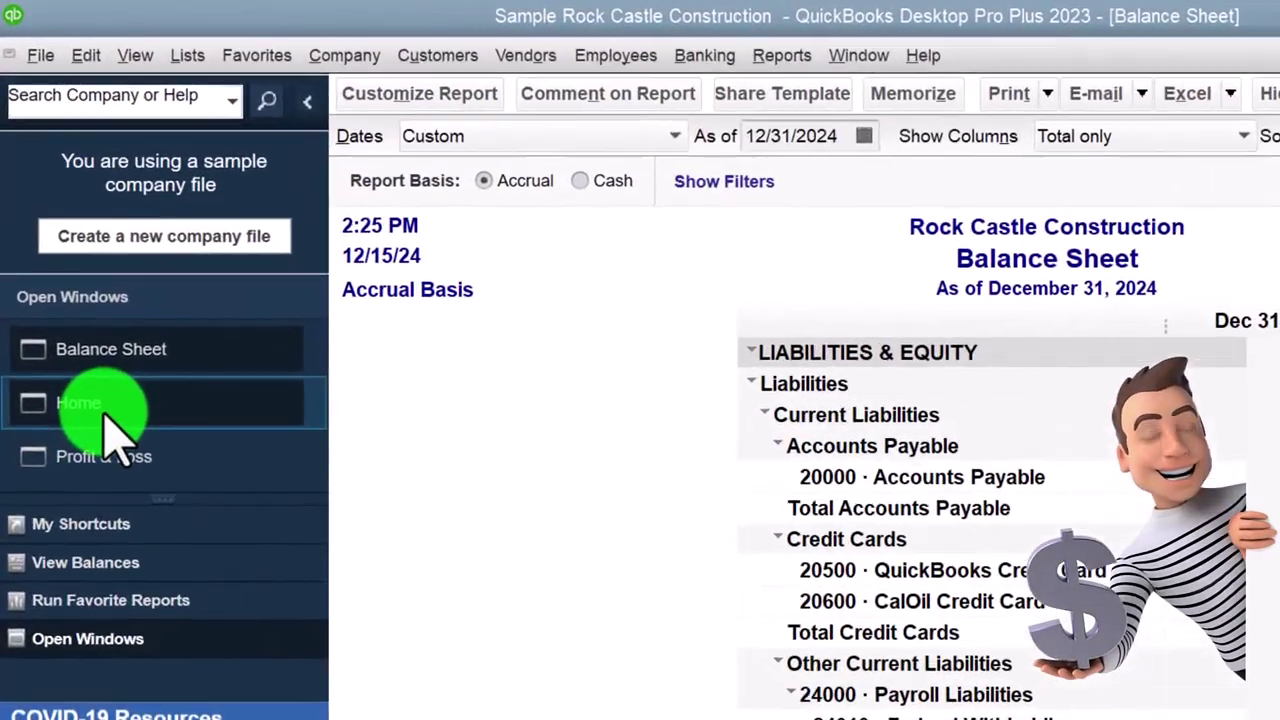
left_click(72, 286)
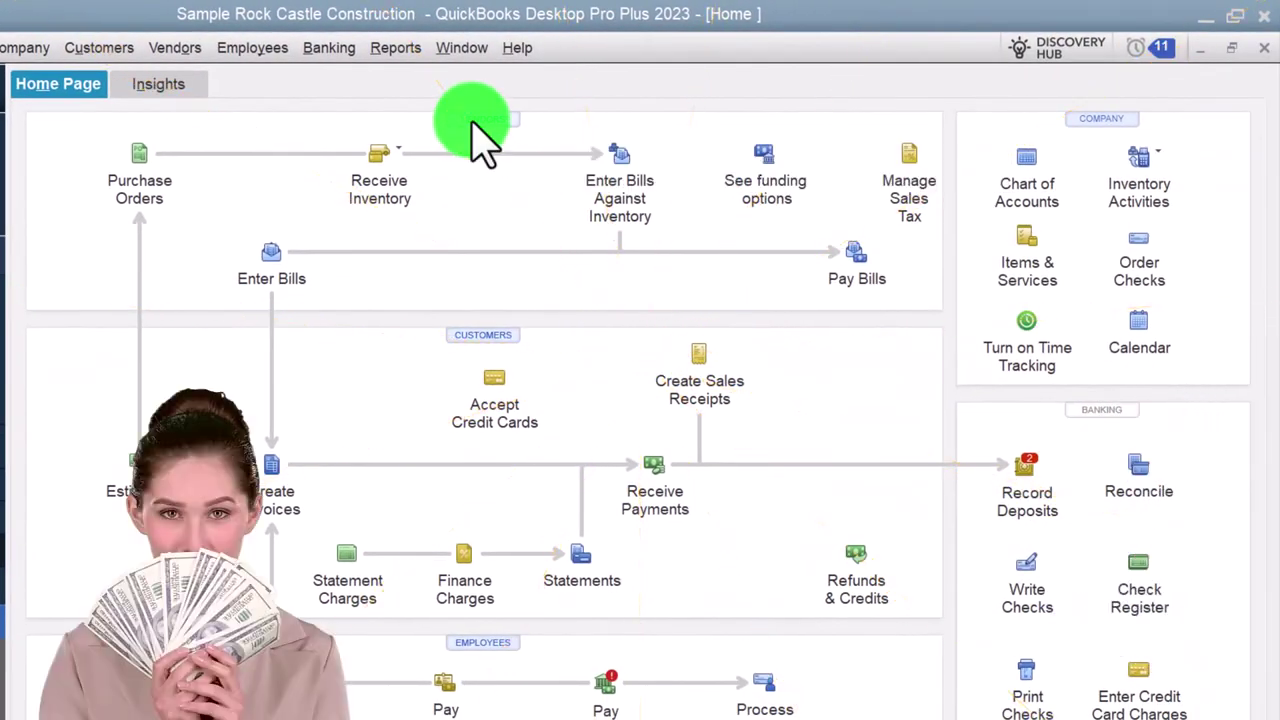
left_click(476, 122)
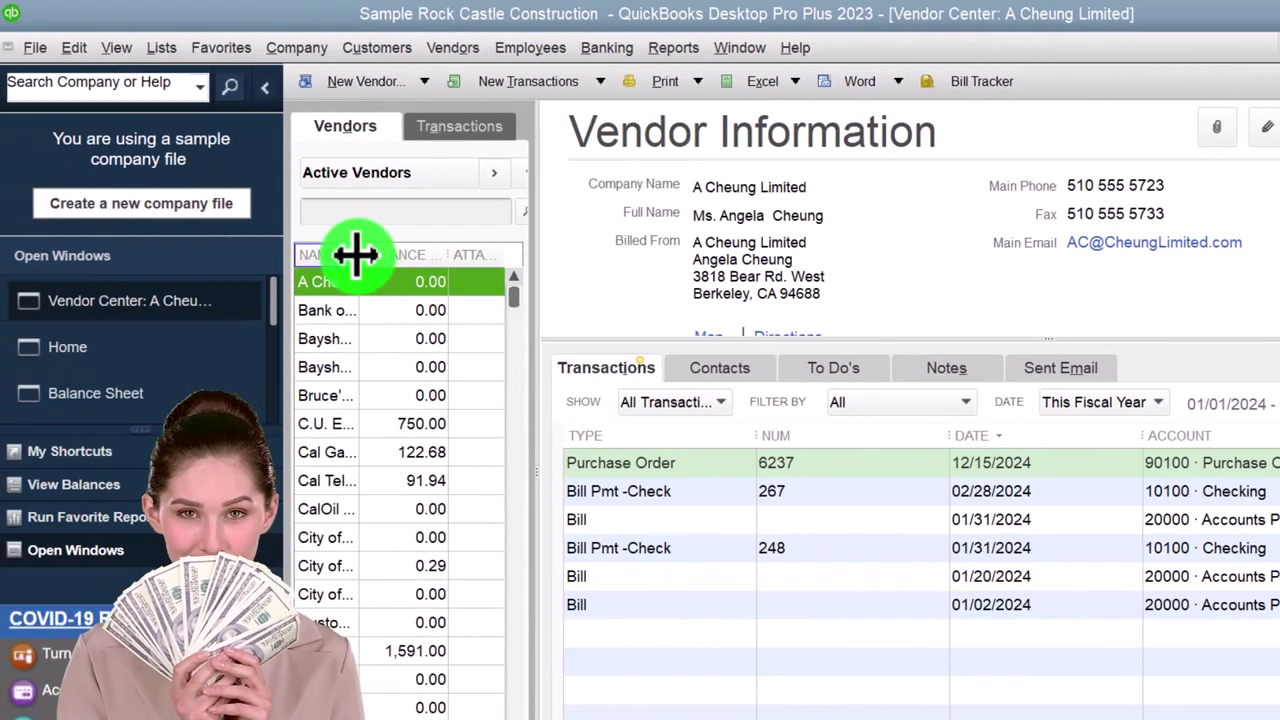
left_click_drag(356, 254, 410, 254)
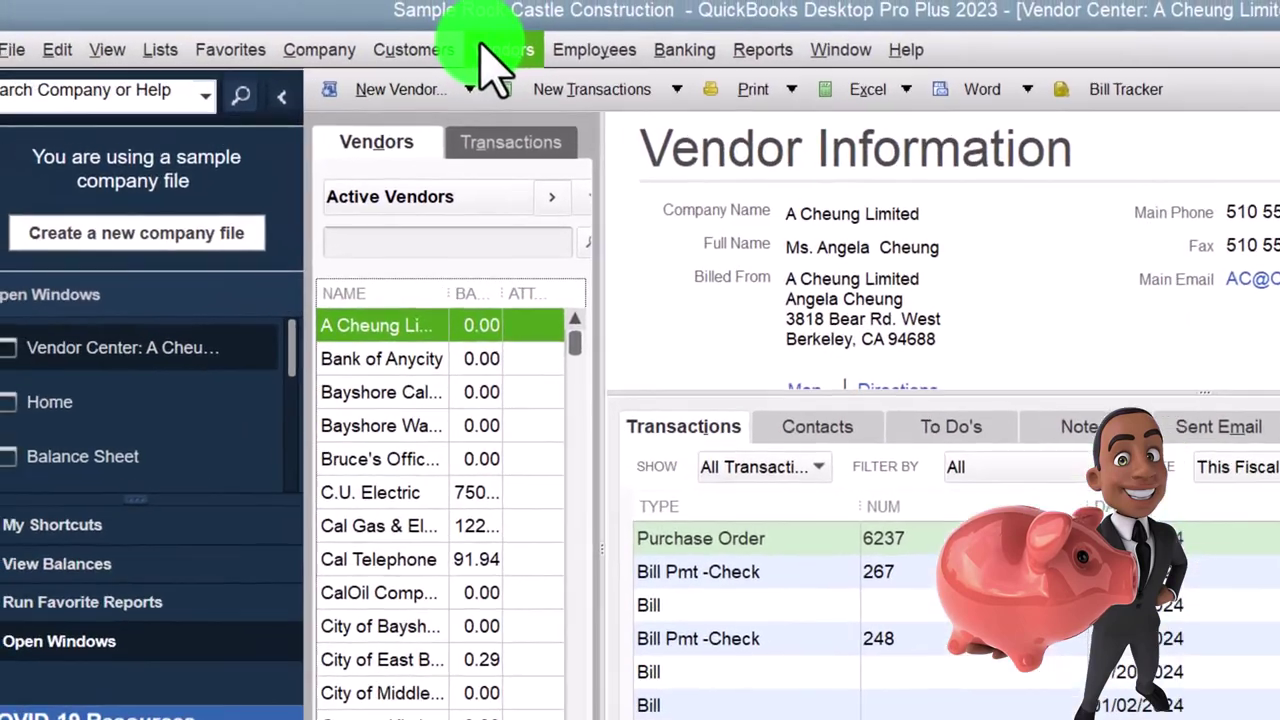
Look over the vendor commands, including Vendor Center and Bill Tracker.
left_click(254, 8)
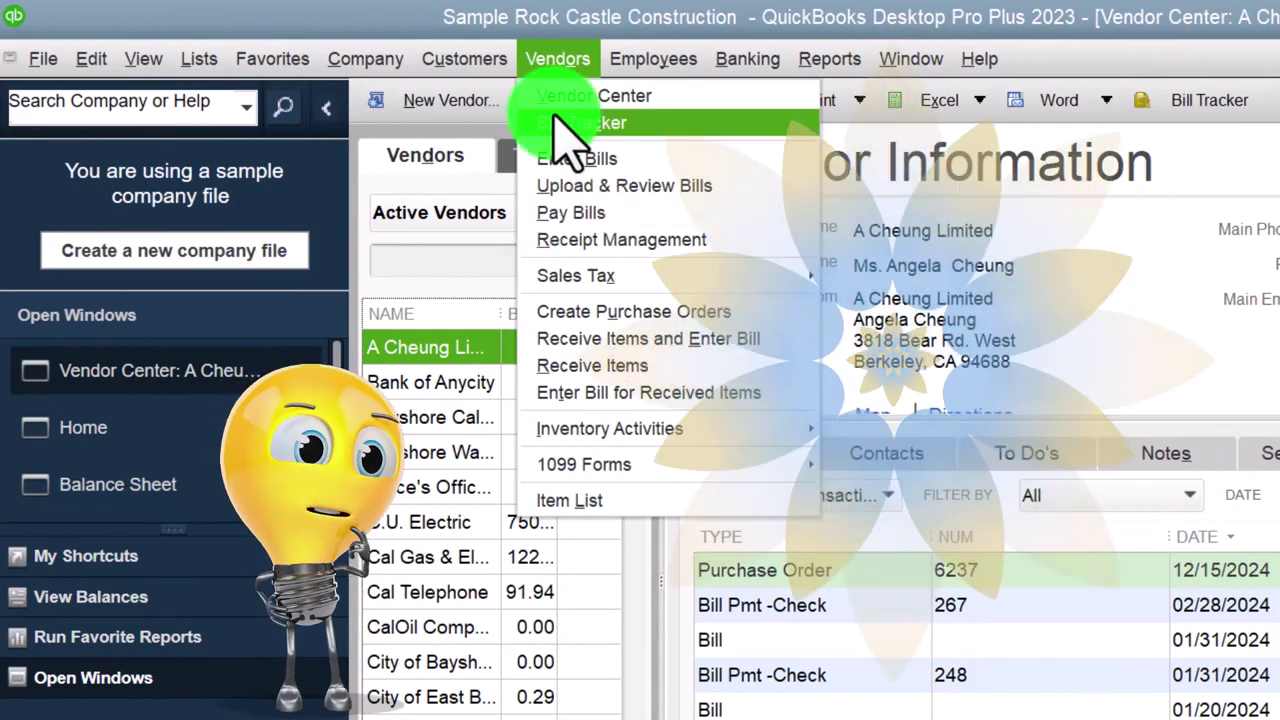
left_click(552, 66)
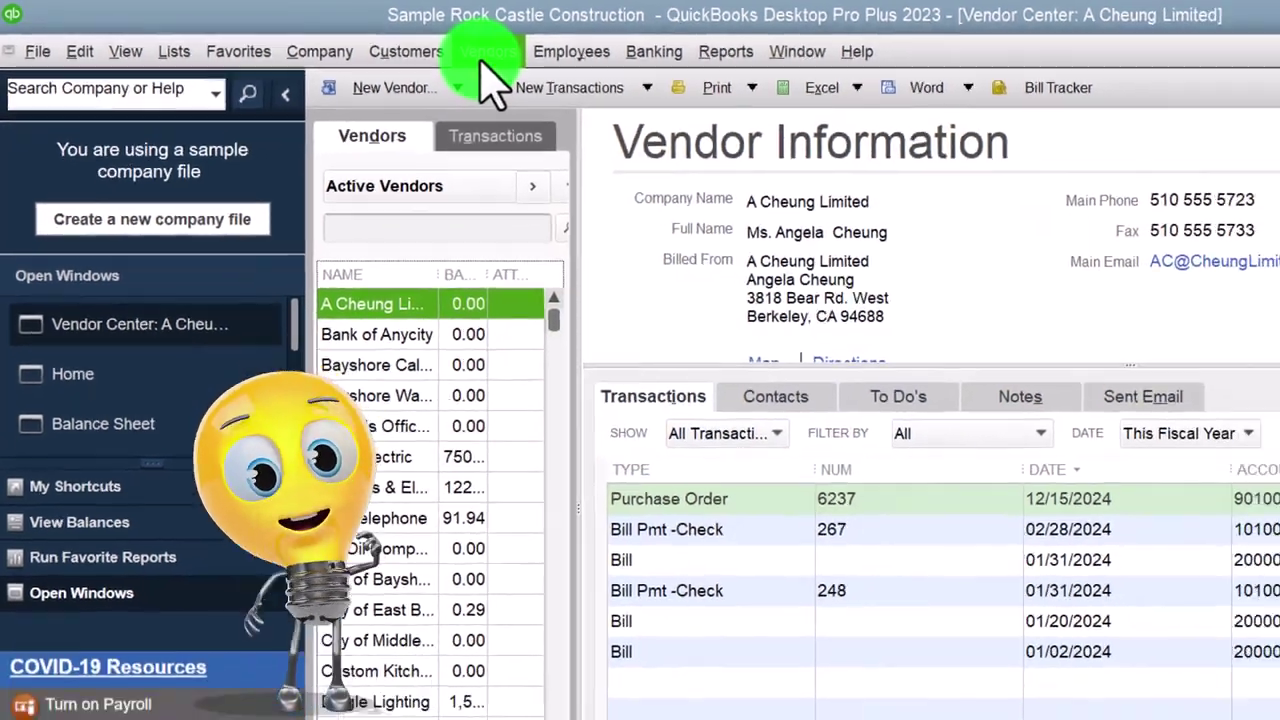